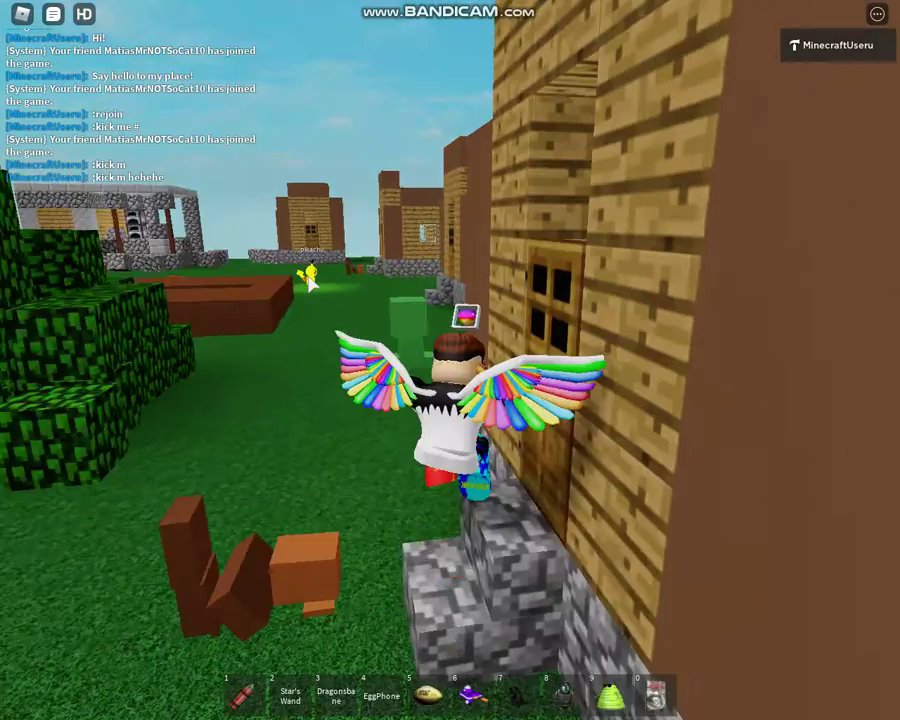
# Leave the running Roblox game
pyautogui.press('Escape')
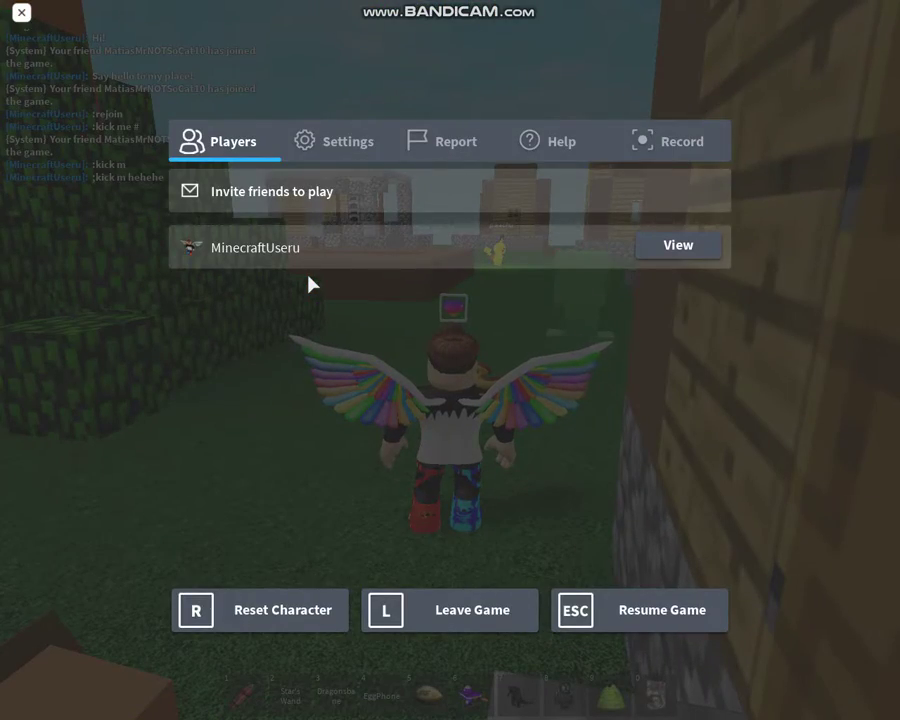
pyautogui.press('l')
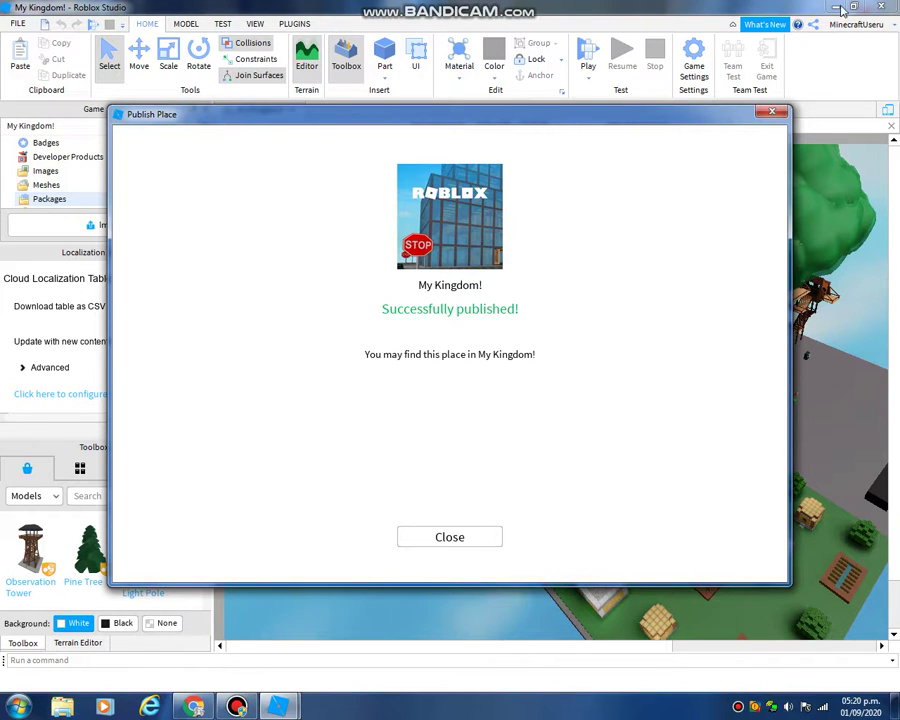
# Close the Publish Place window and switch to the My Kingdom! game page in Chrome
pyautogui.click(773, 114)
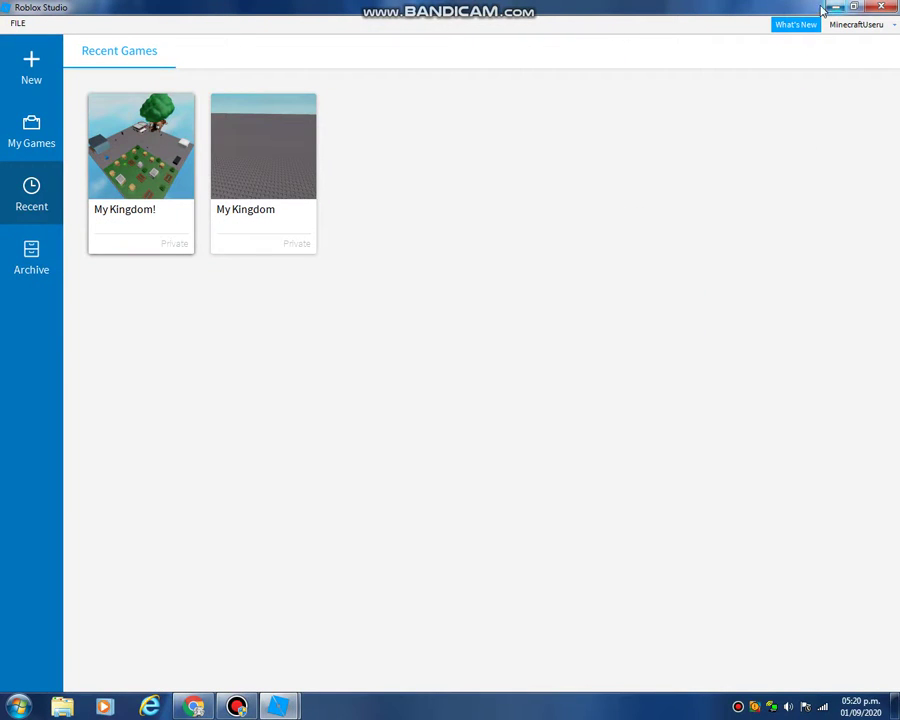
pyautogui.moveTo(194, 705)
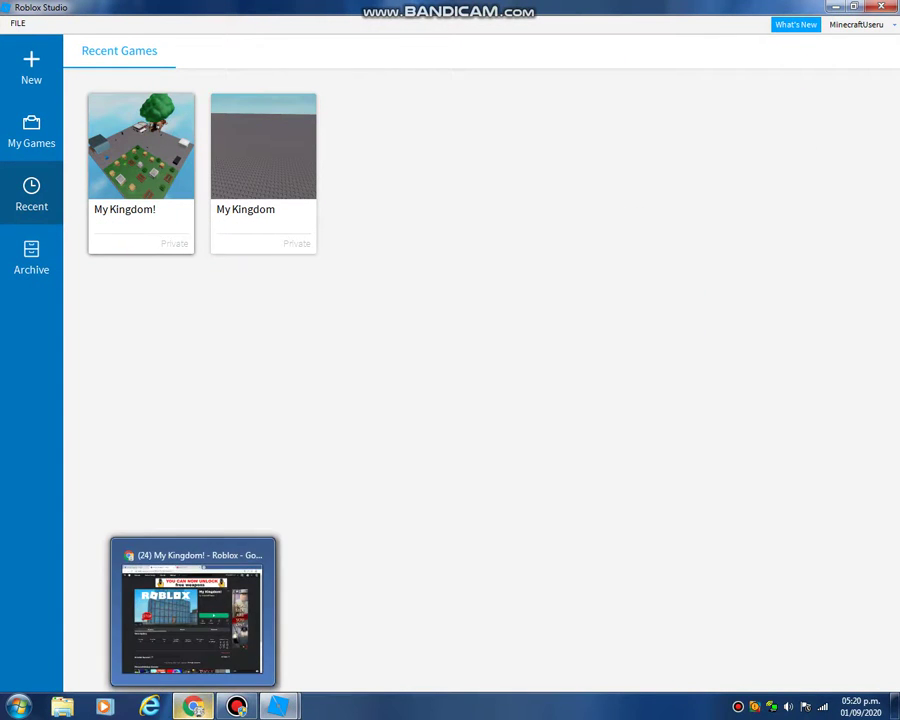
pyautogui.click(197, 668)
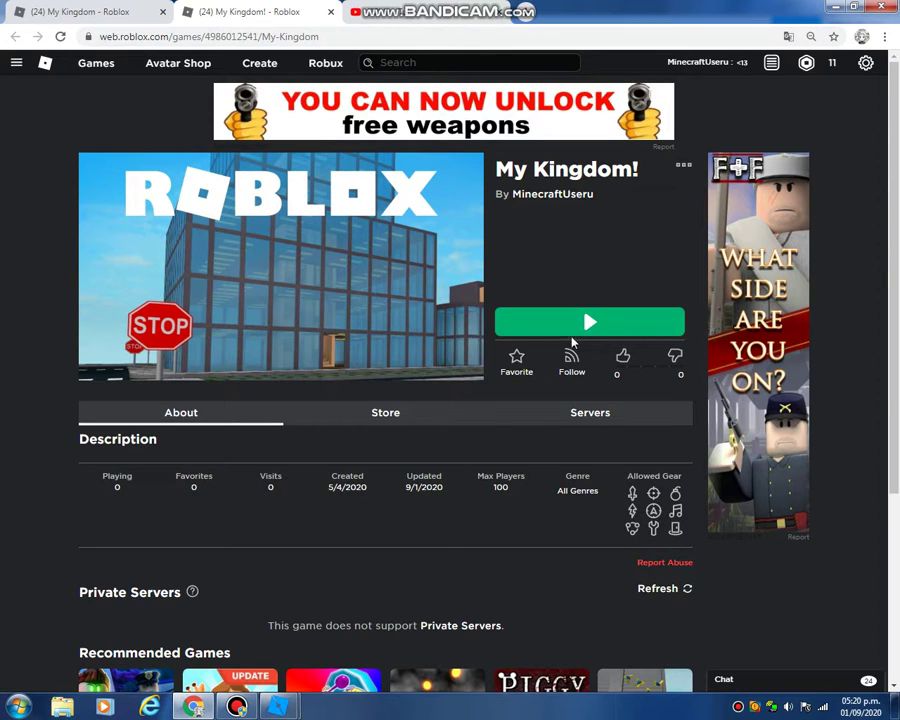
# Open the place configuration page for My Kingdom!
pyautogui.click(682, 168)
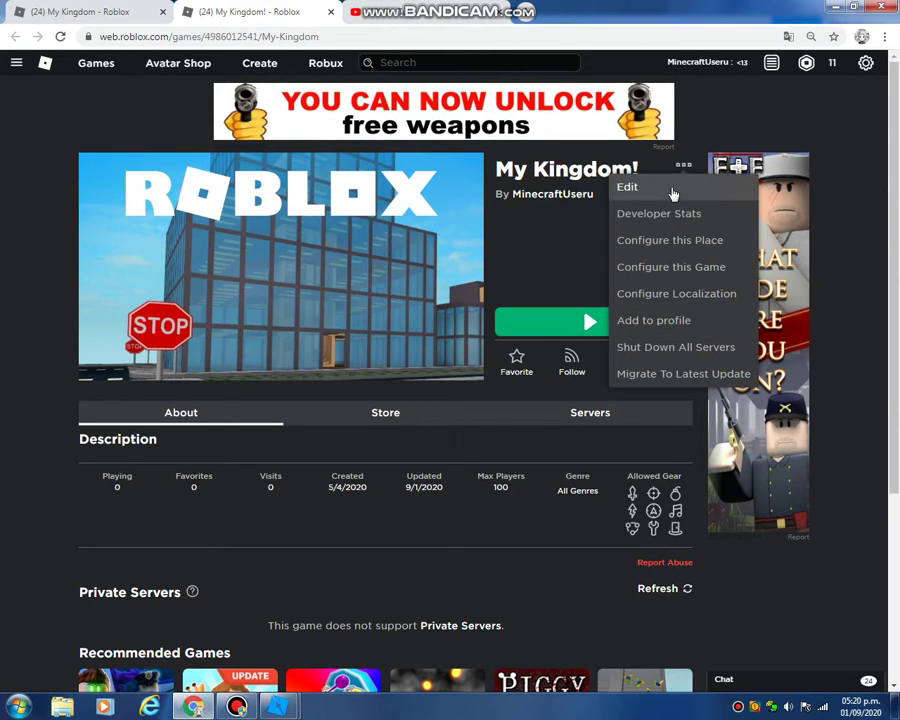
pyautogui.moveTo(673, 193); pyautogui.dragTo(392, 199)
pyautogui.click(258, 234)
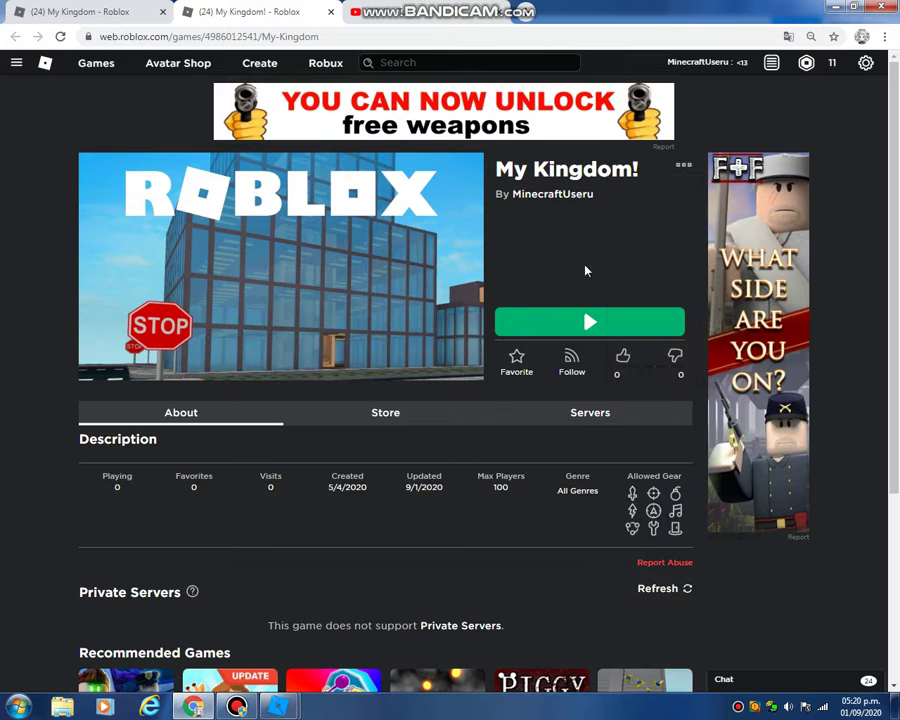
pyautogui.click(684, 166)
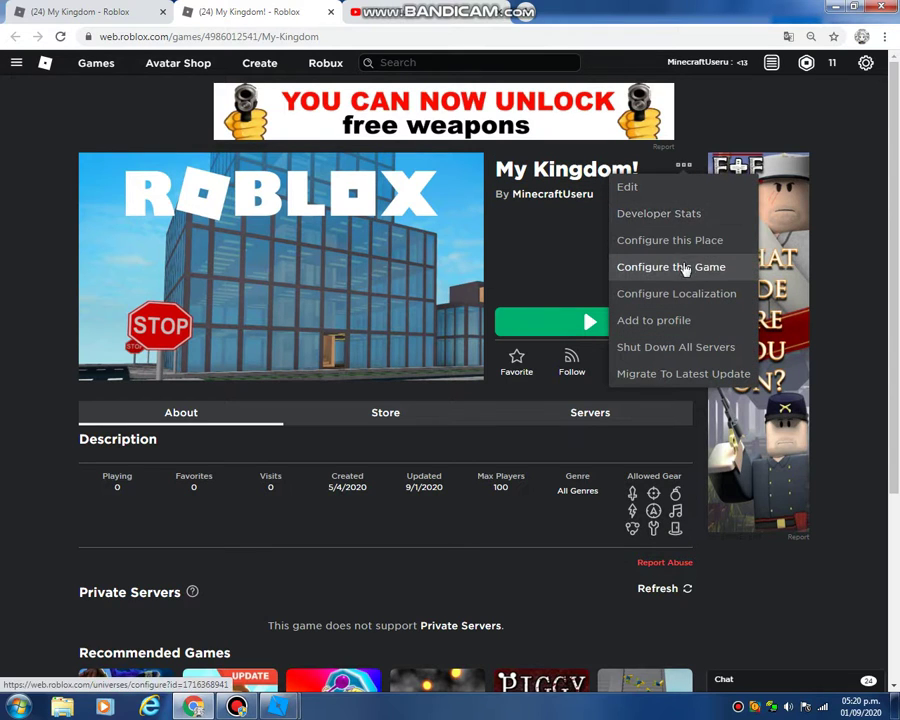
pyautogui.click(681, 248)
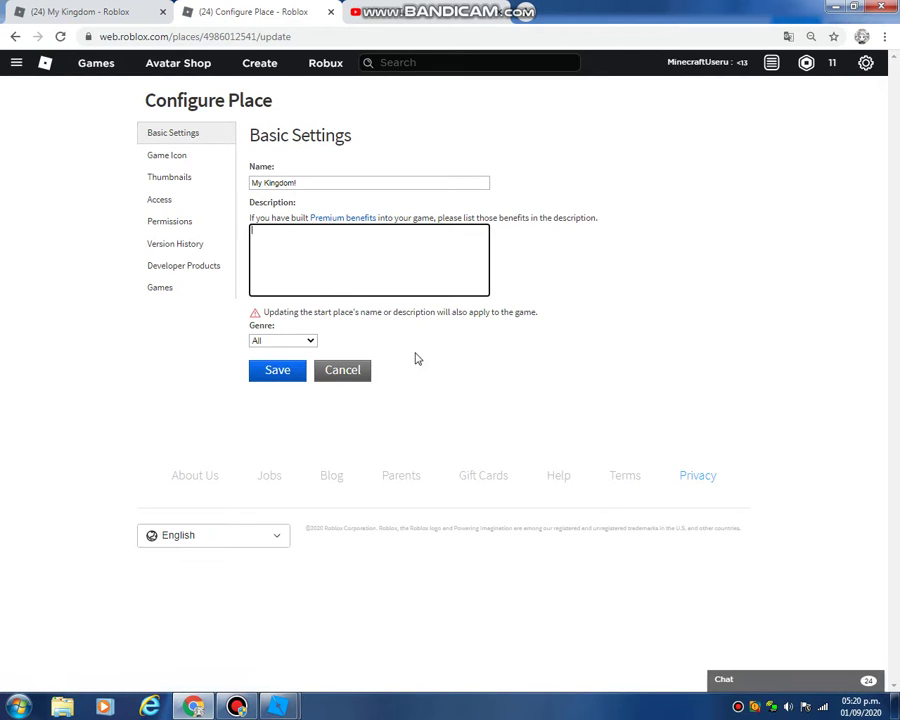
# Enter "I have released my New game! My Kingdom aka My Place!" as the place description's first line
pyautogui.write('ave released my New game! M')
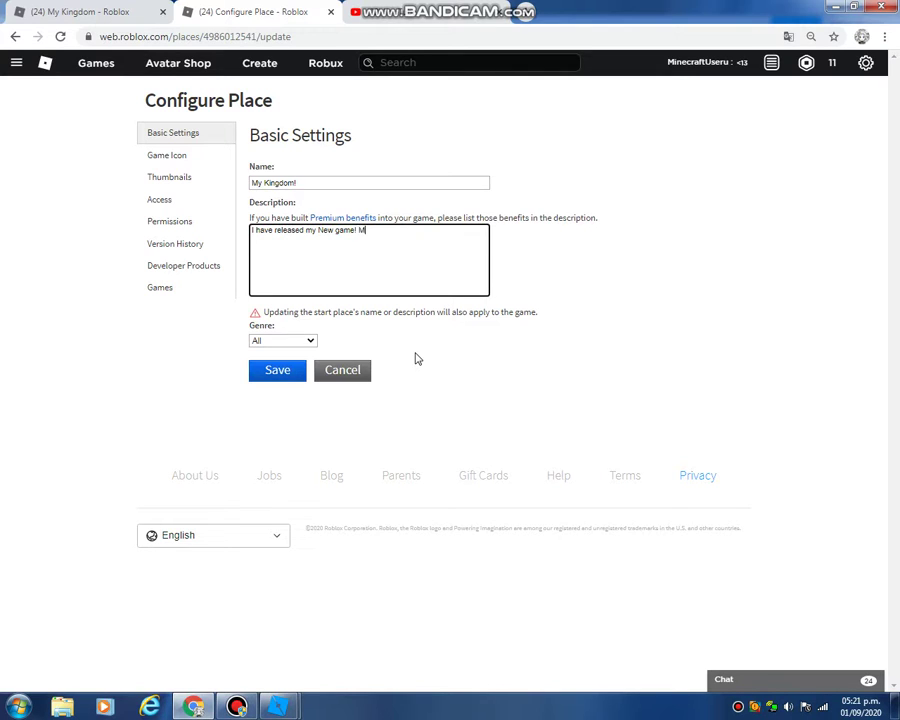
pyautogui.write('y Kingdom aka M')
pyautogui.click(376, 231)
pyautogui.write('i')
# Add "NOTE: YOU MUST PLAY THIS GAME AT A STABLE DEVICE" several lines below in the description and save the settings
pyautogui.press('Return')
pyautogui.press('Return')
pyautogui.press('Return')
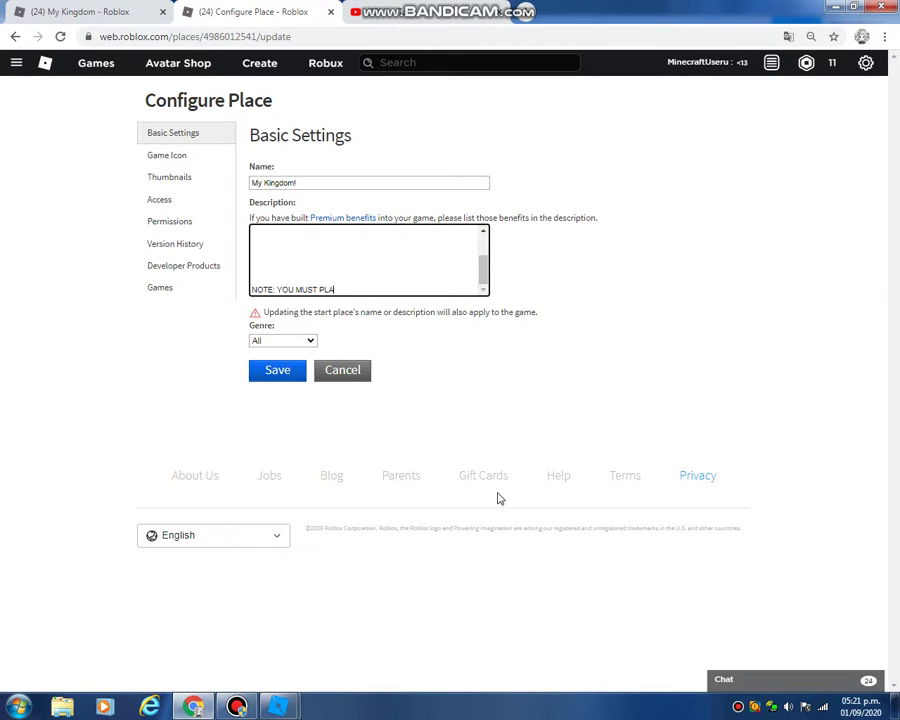
pyautogui.write('IS GAME AT A STA')
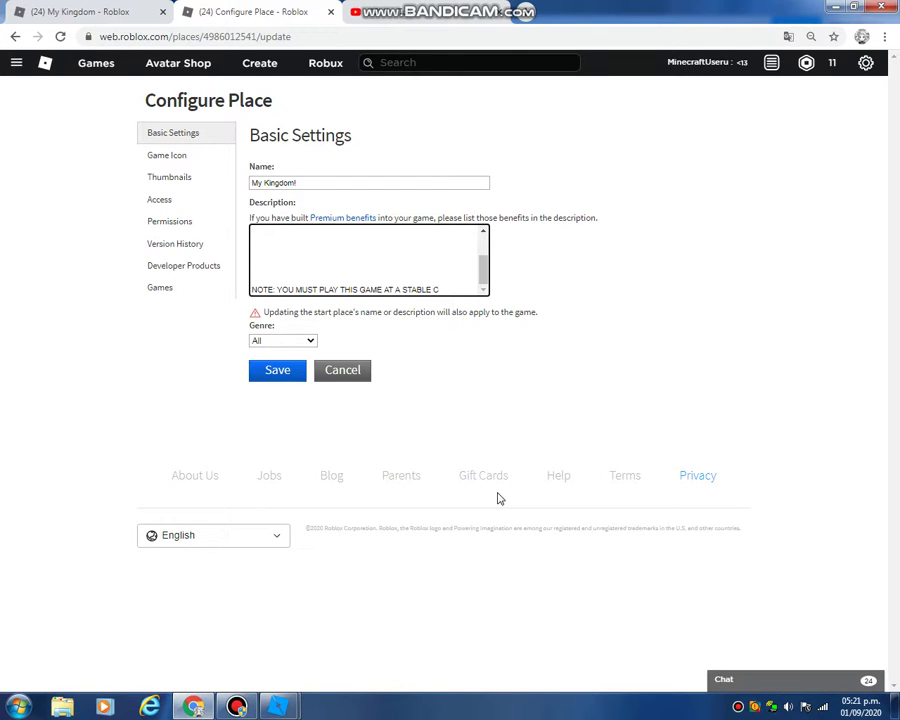
pyautogui.write('BLE DEVICE')
pyautogui.click(289, 377)
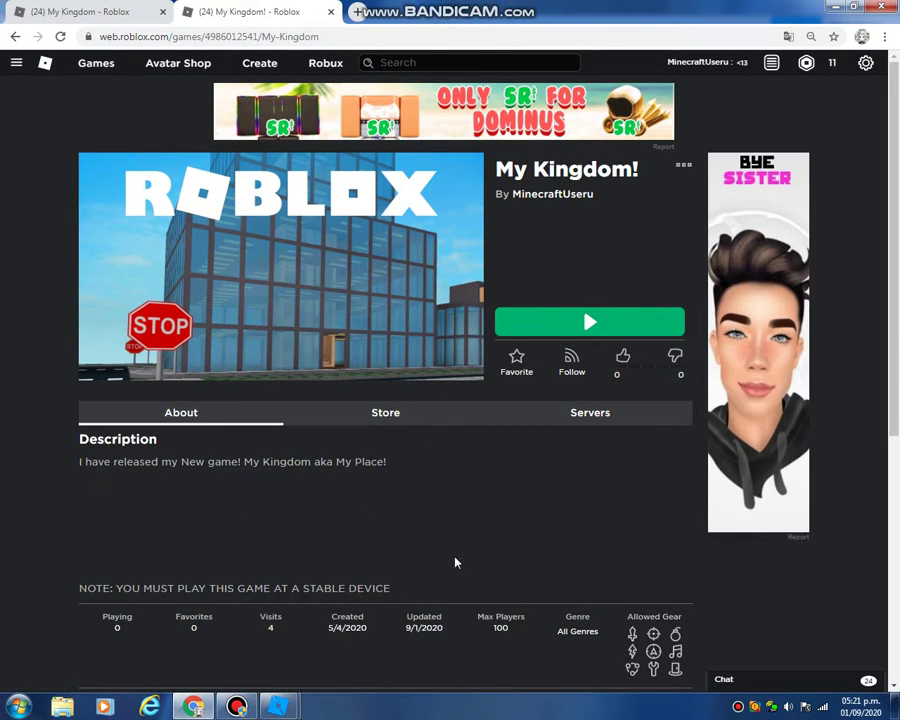
# Give the My Kingdom! game a thumbs-up and reopen its place configuration
pyautogui.click(623, 358)
pyautogui.click(683, 166)
pyautogui.click(670, 240)
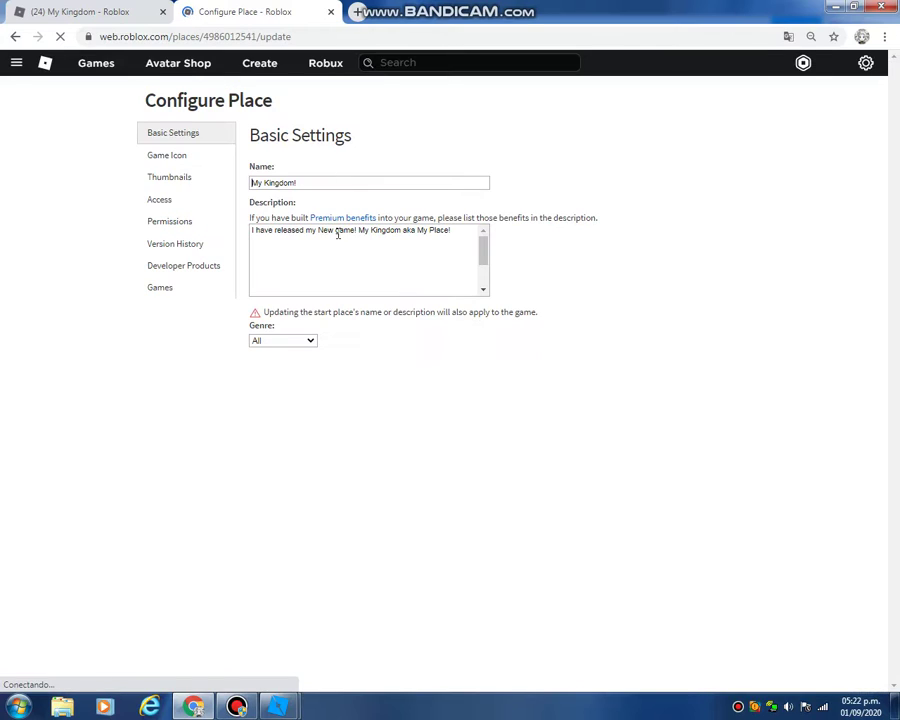
# Append "Credi to Everyone." to the description, leaving blank lines after the device note
pyautogui.click(474, 252)
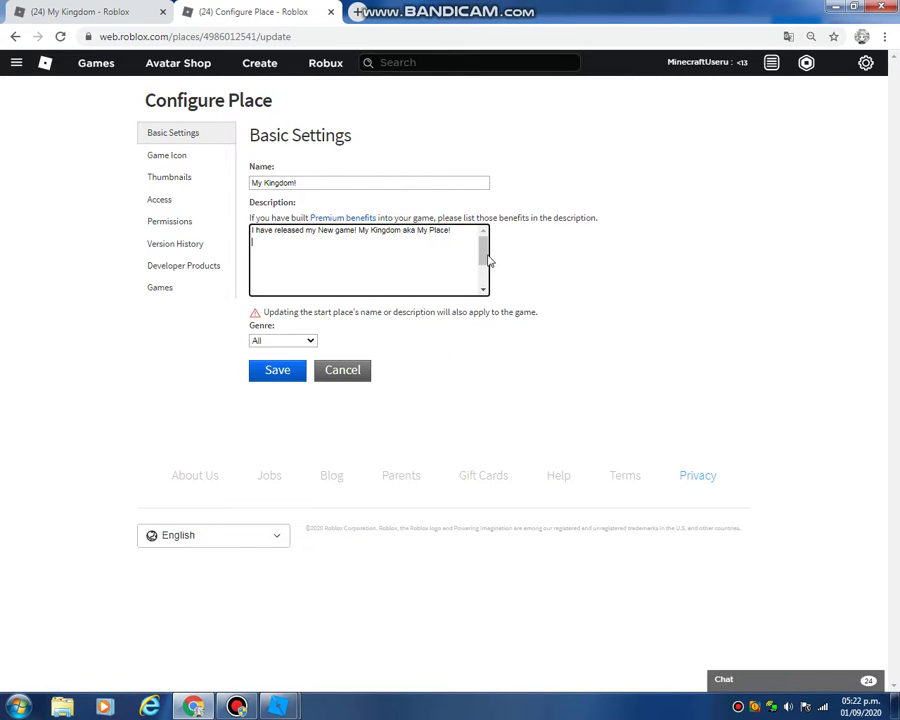
pyautogui.moveTo(486, 259); pyautogui.dragTo(480, 317)
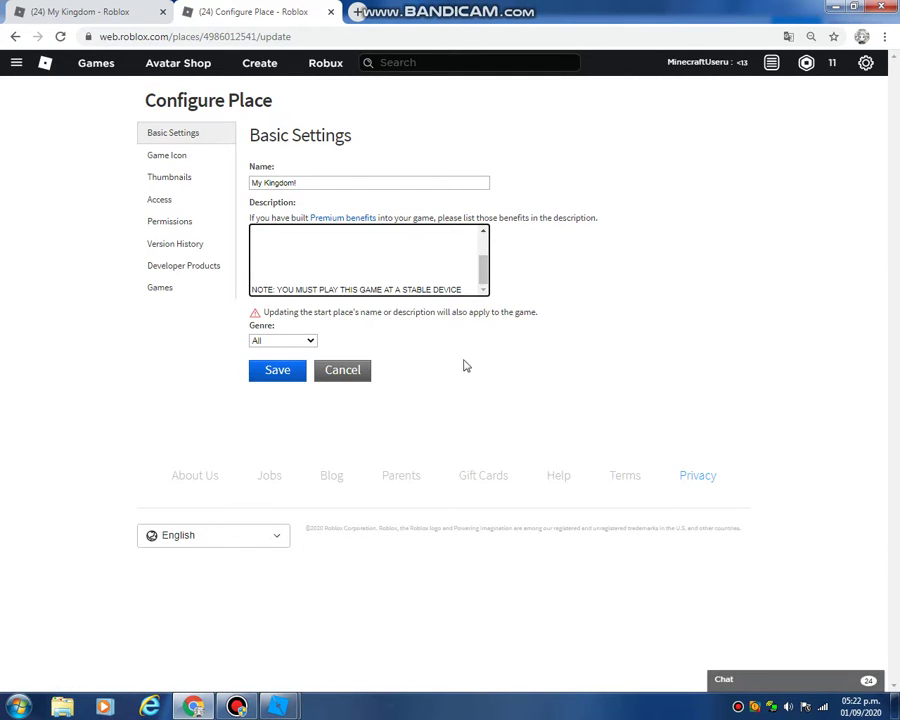
pyautogui.press('Return')
pyautogui.press('Return')
pyautogui.press('Return')
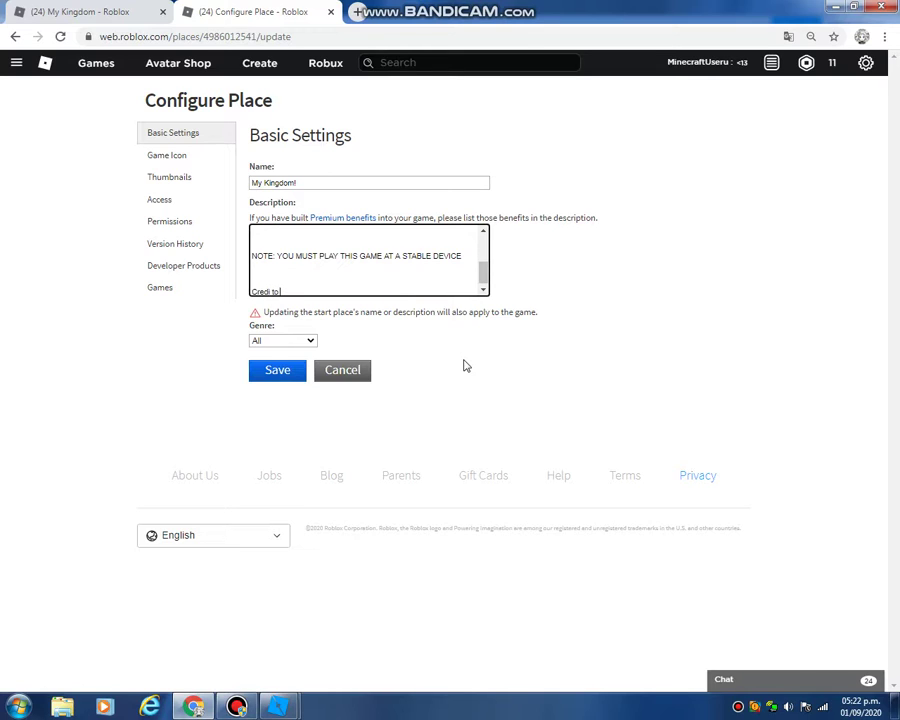
pyautogui.write('Credi to Everyone.')
# Add the line "Also this place isn't finshed yet." directly below the credit line in the description
pyautogui.press('Return')
pyautogui.write('Also')
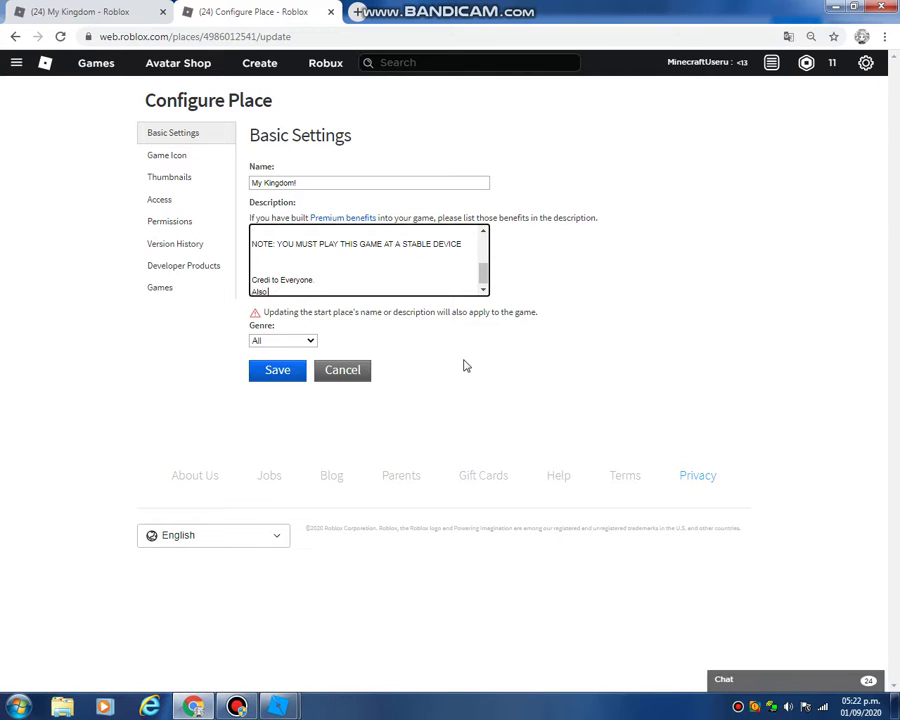
pyautogui.write(' this place isn')
pyautogui.write("'t fin")
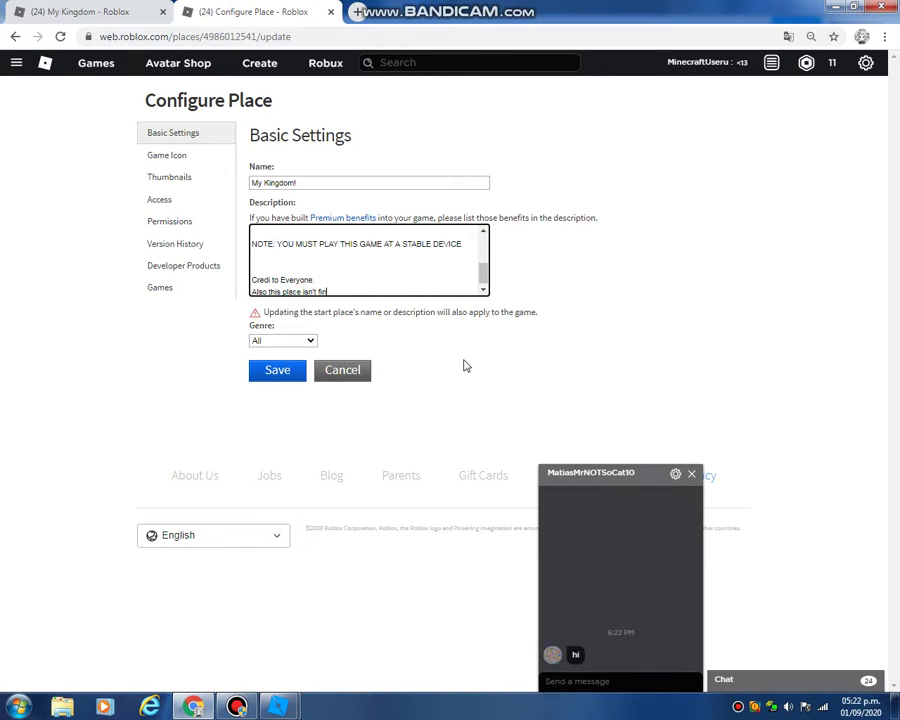
pyautogui.write('ished yet.')
# Reply "hi" to the friend in the open chat
pyautogui.click(613, 687)
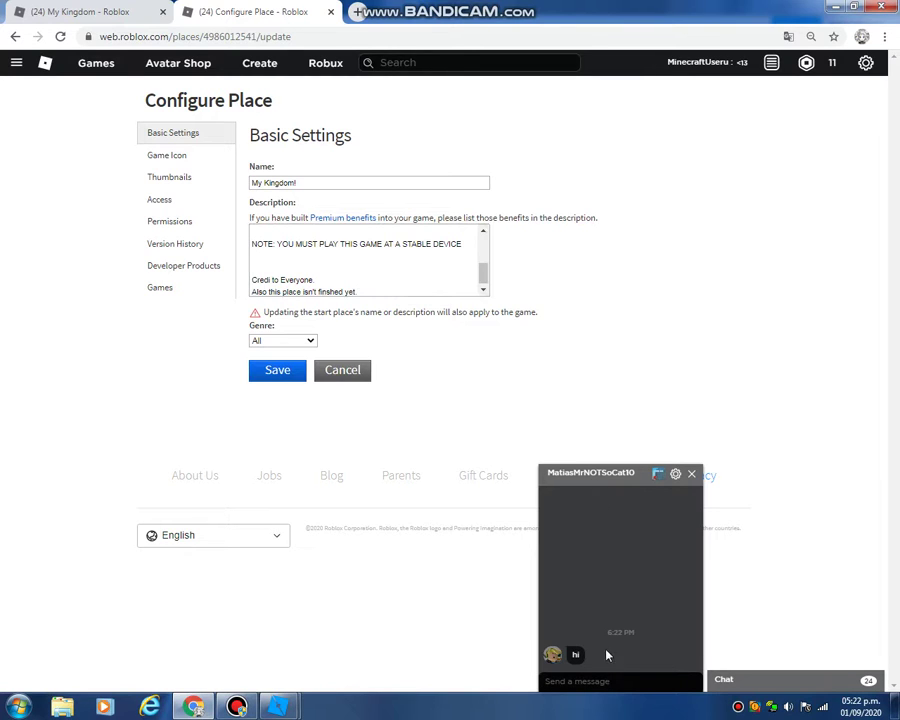
pyautogui.write('hi')
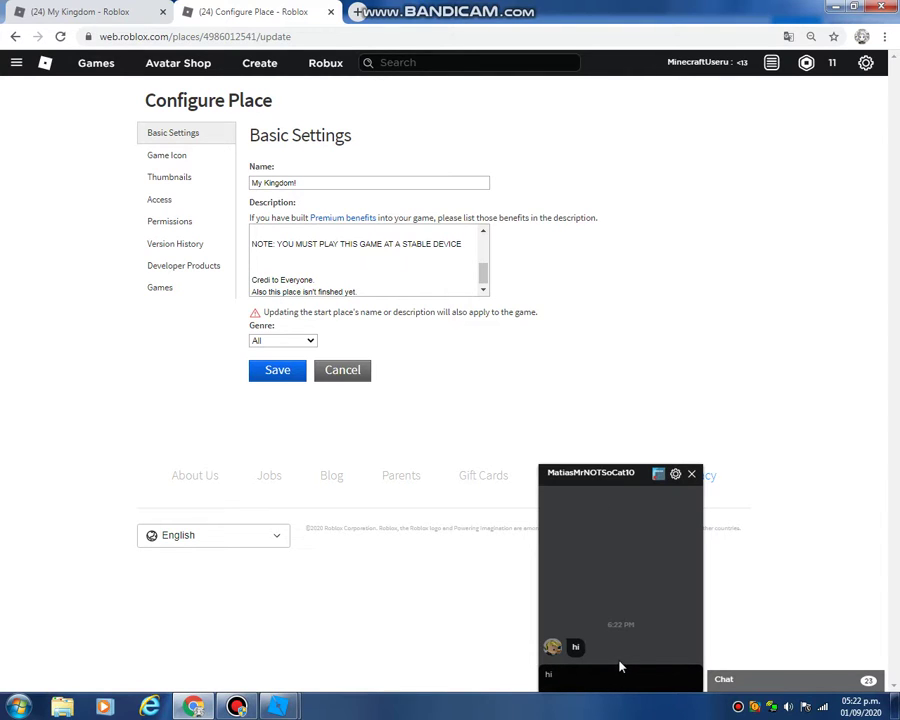
pyautogui.press('Return')
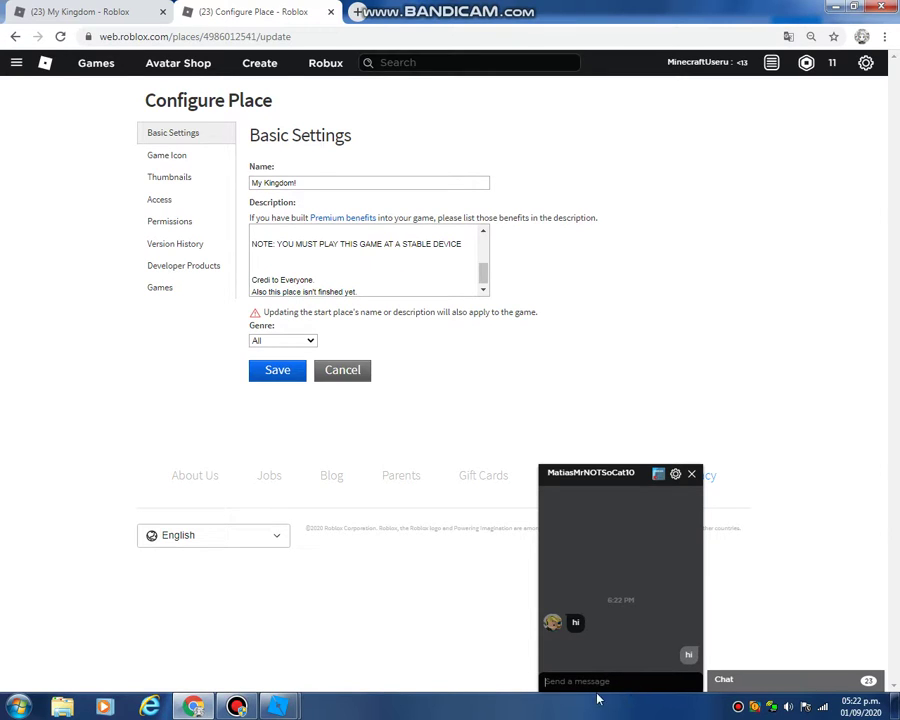
# Send the friend the chat messages "You crashed at my place" and "nice!\"
pyautogui.write('You')
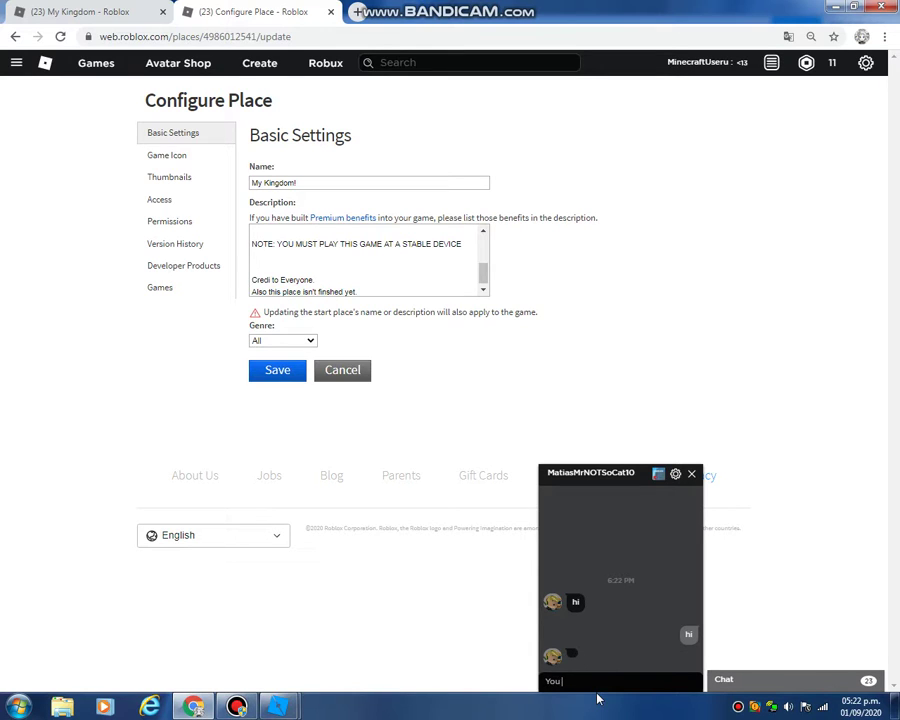
pyautogui.write(' crashed?')
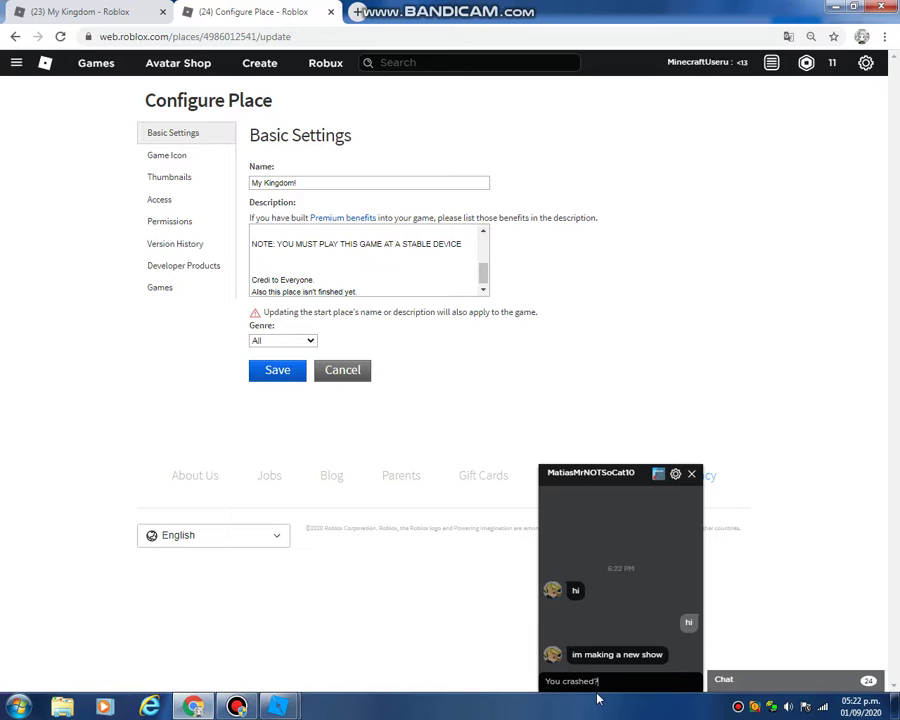
pyautogui.press('BackSpace')
pyautogui.write('at')
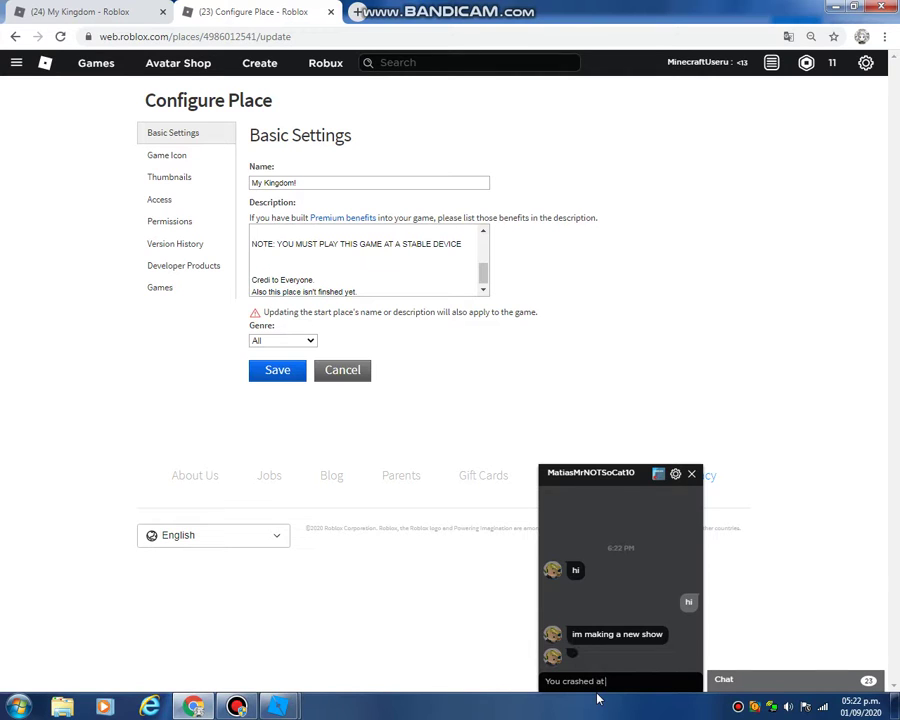
pyautogui.write(' my place')
pyautogui.press('Return')
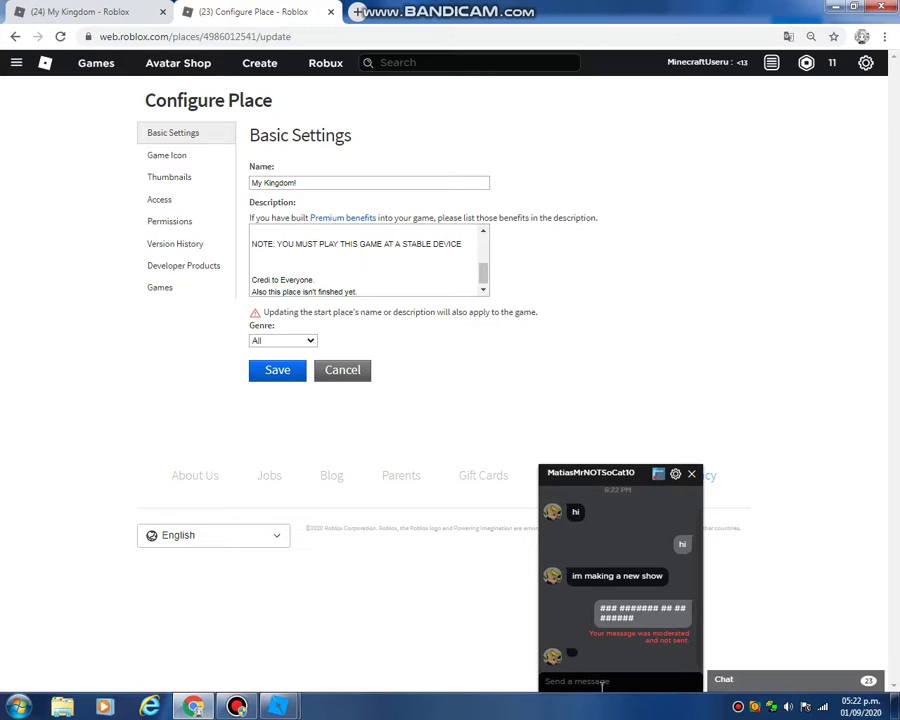
pyautogui.write('nice!\\')
pyautogui.press('Return')
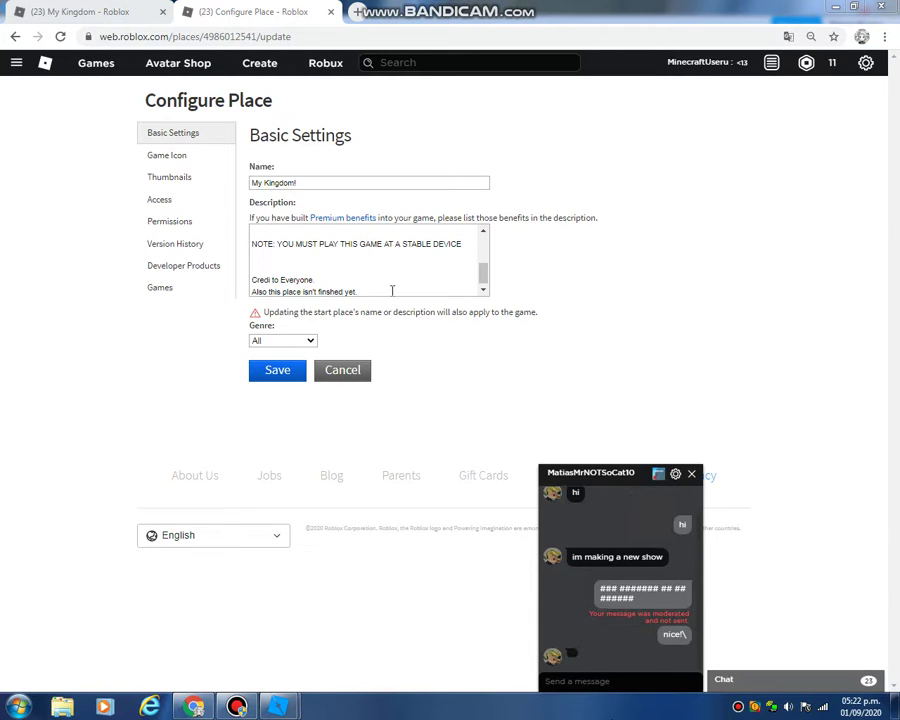
# Save the updated place description and launch My Kingdom! for editing in Roblox Studio
pyautogui.click(295, 374)
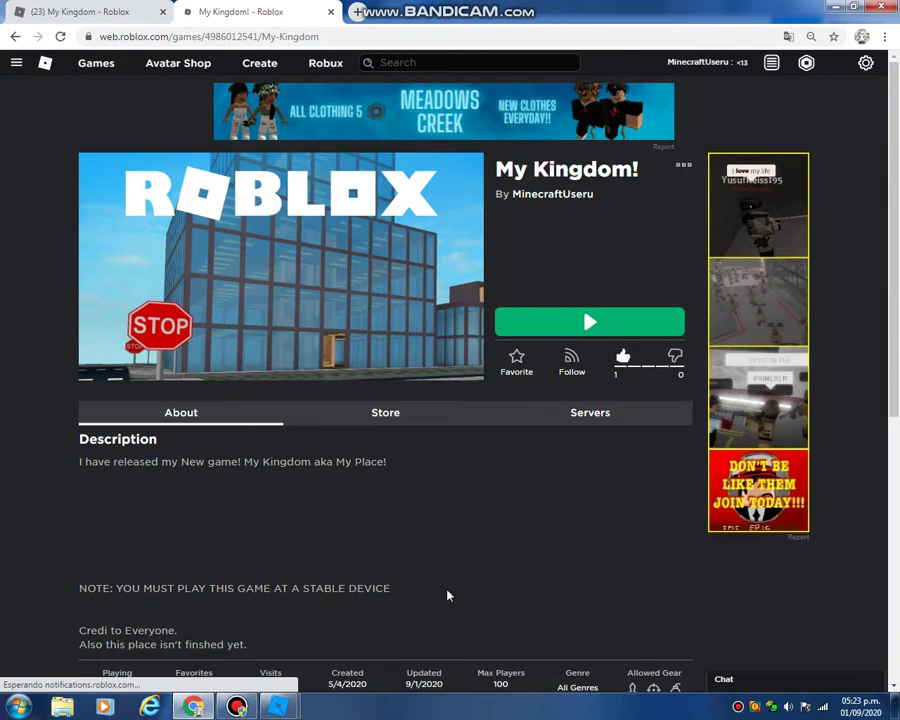
pyautogui.click(683, 166)
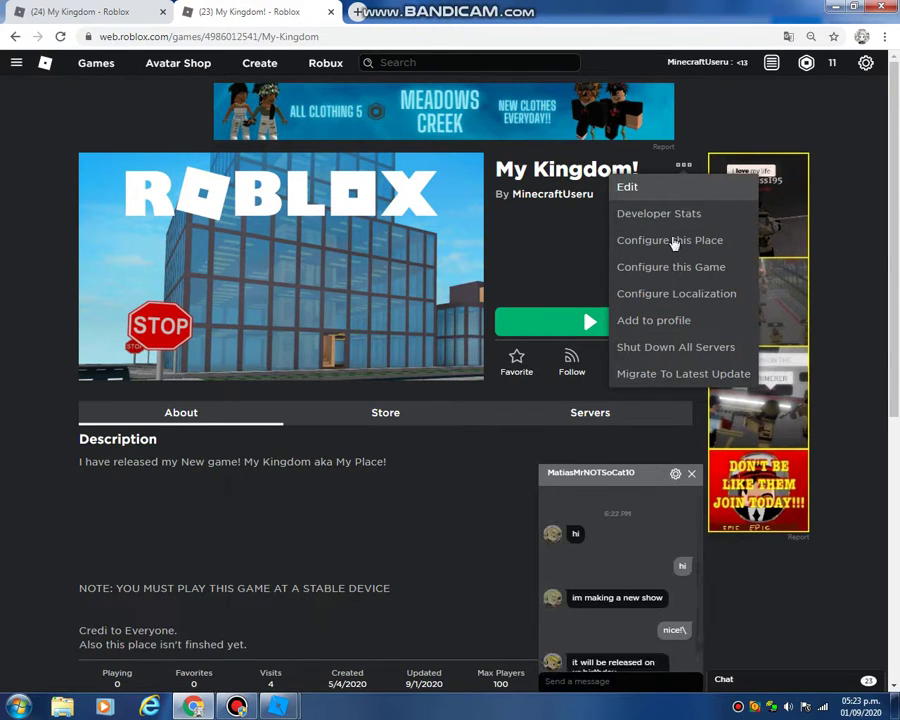
pyautogui.click(628, 187)
# Send the friend the chat reply "Nice thanks!"
pyautogui.click(625, 684)
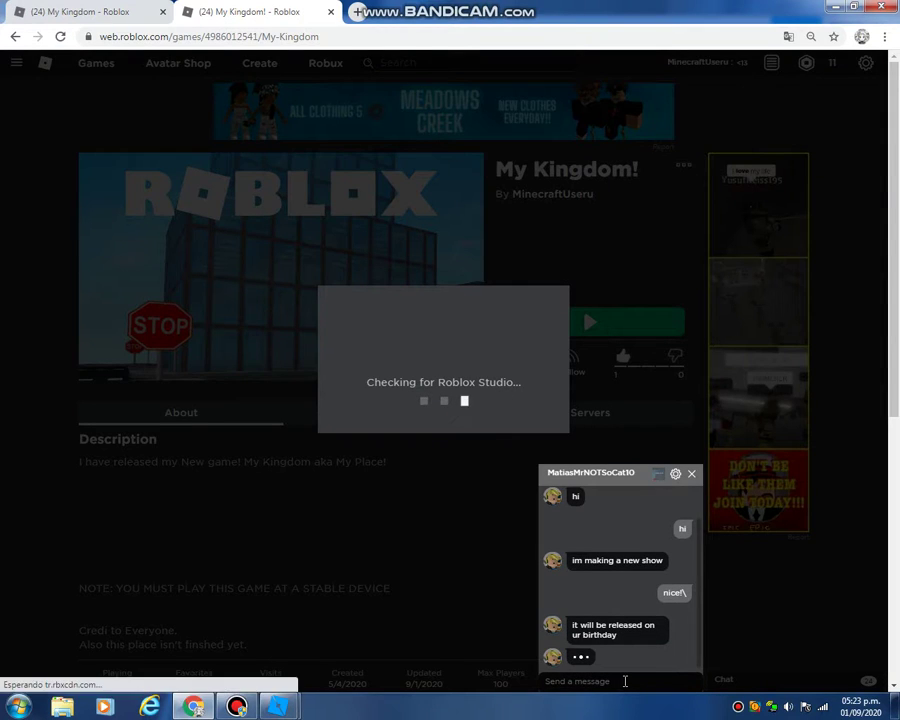
pyautogui.write('Ni')
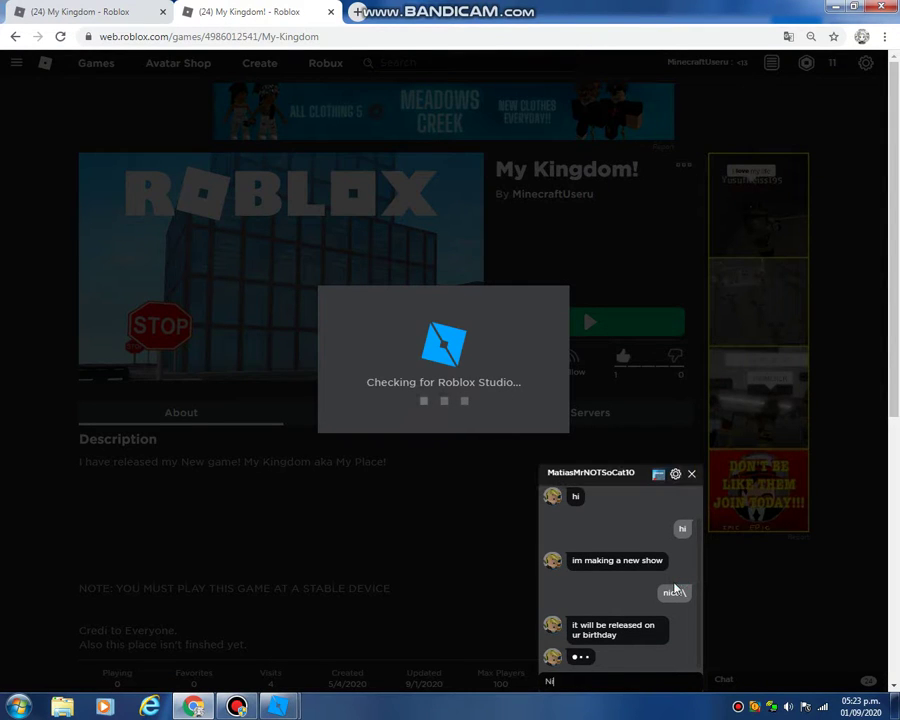
pyautogui.write('ce thanks!')
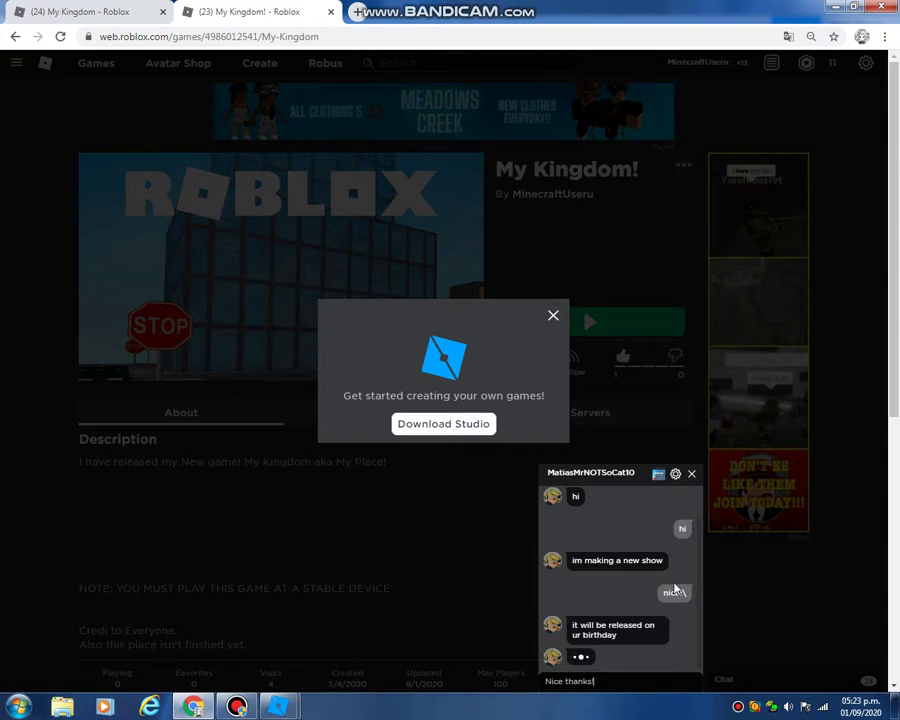
pyautogui.press('Return')
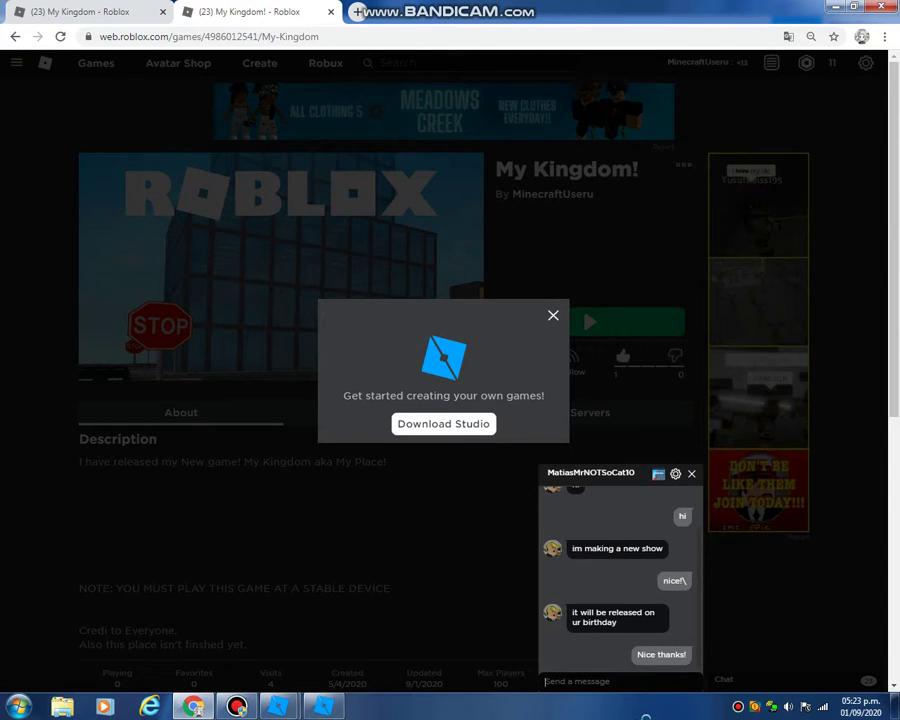
# Send the friend the chat message "also, Im working at My place and its uploaded to roblox"
pyautogui.write('also, Im')
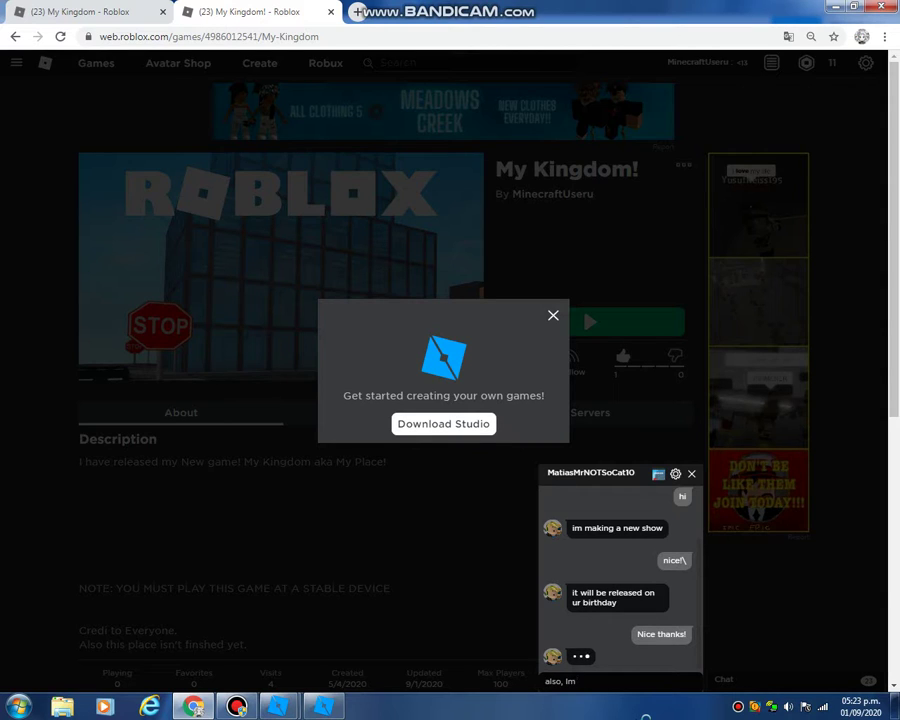
pyautogui.write('working at')
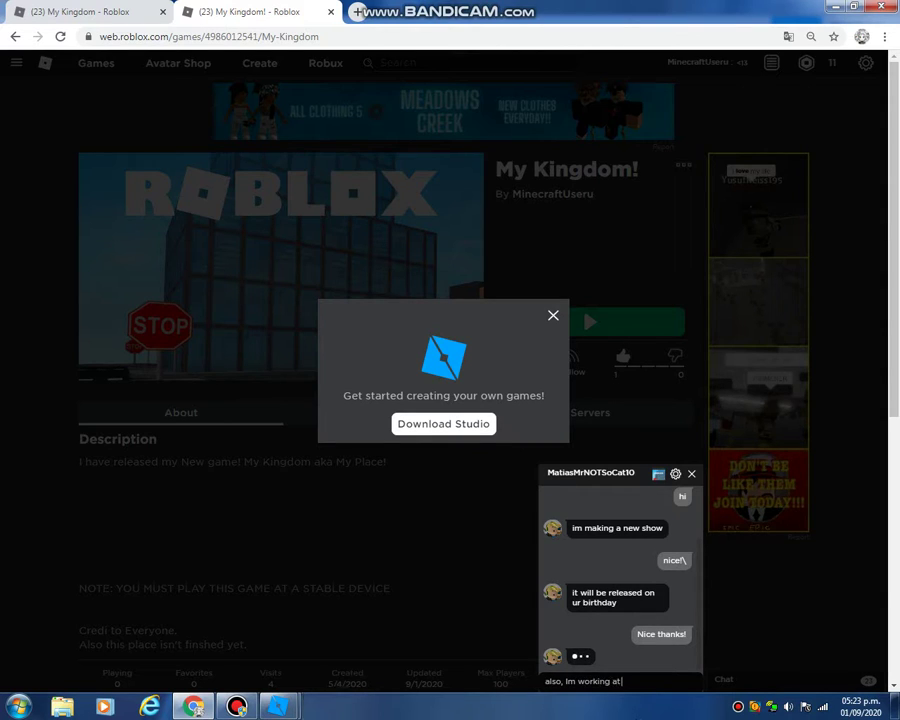
pyautogui.write(' My')
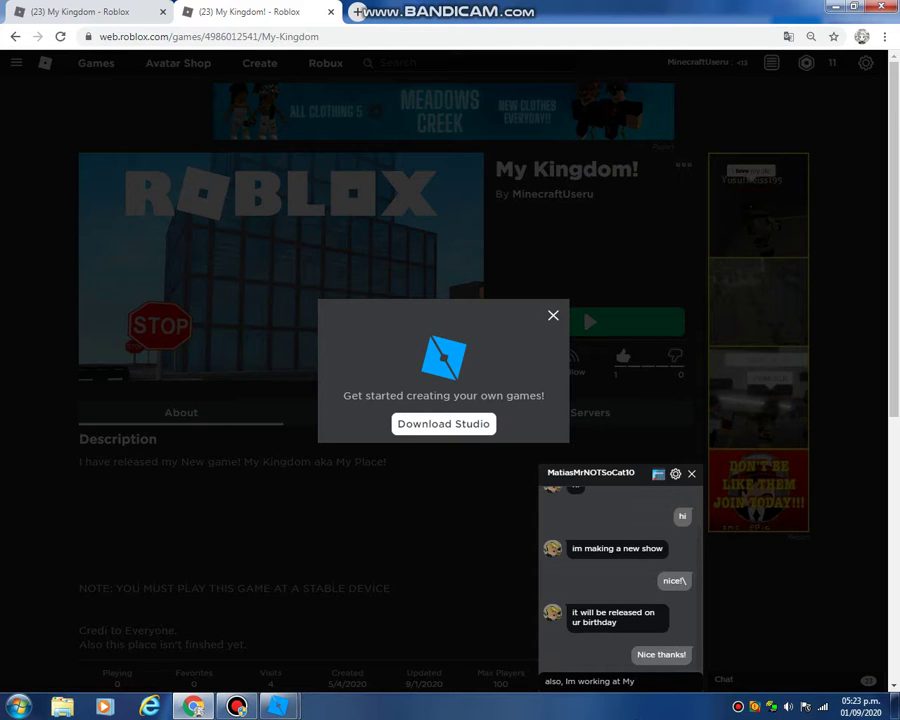
pyautogui.write(' place')
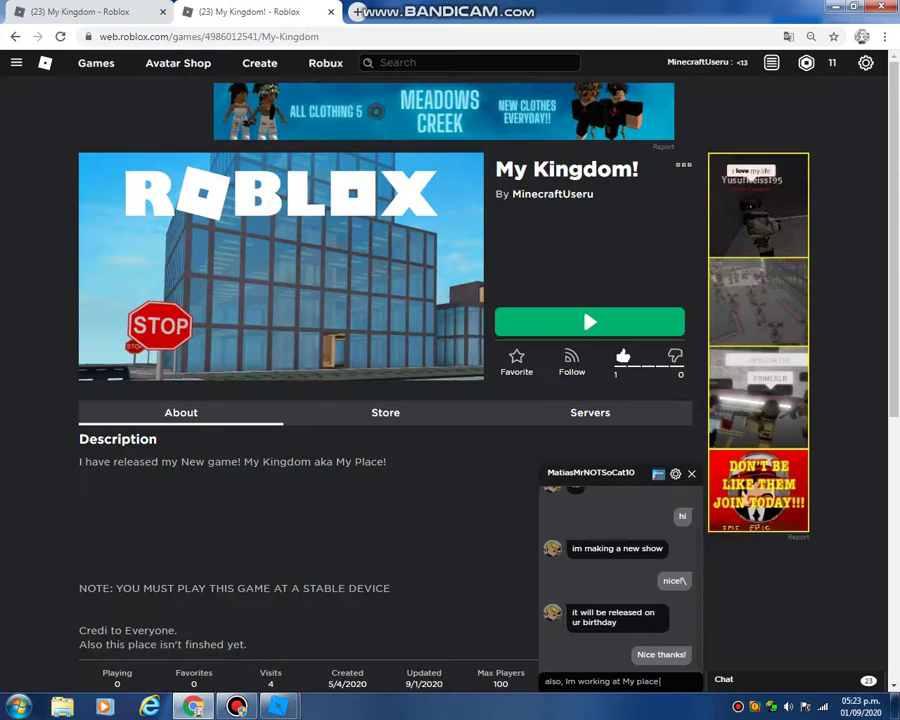
pyautogui.write(' and its p')
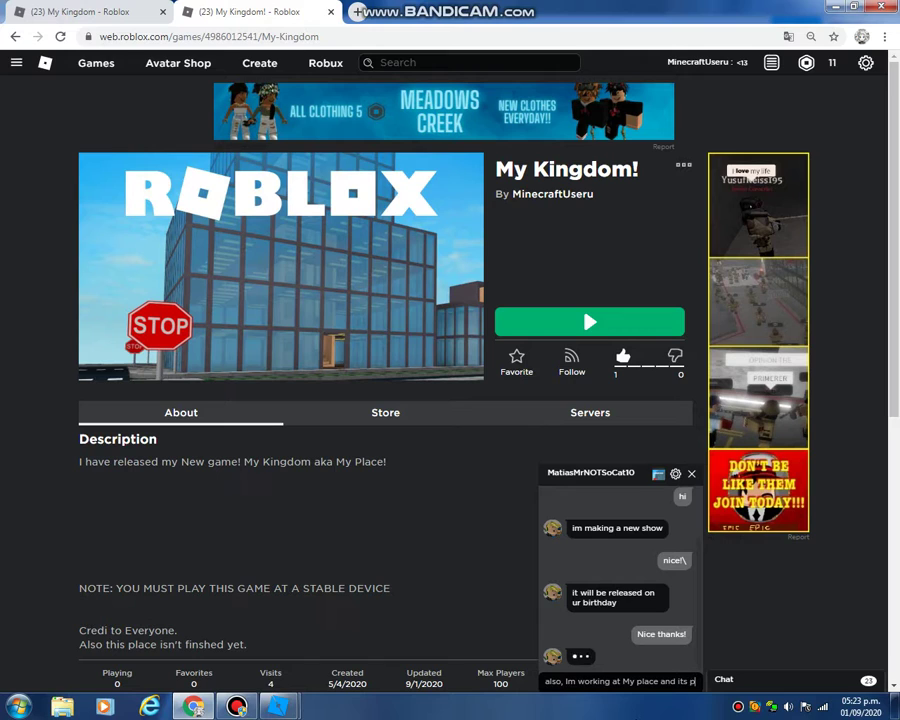
pyautogui.write('ploade')
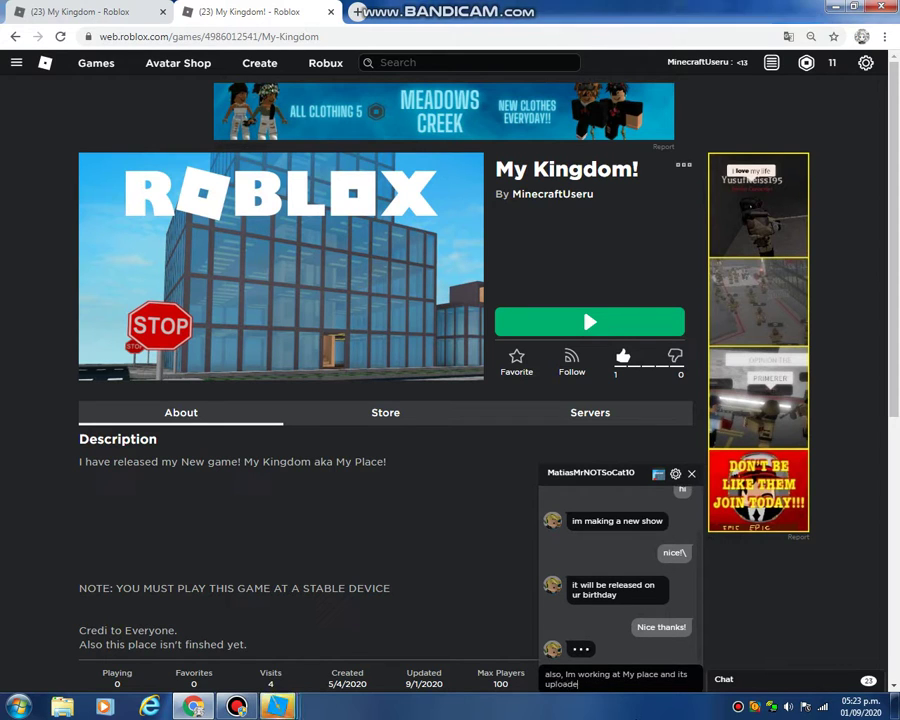
pyautogui.write('d to roblox')
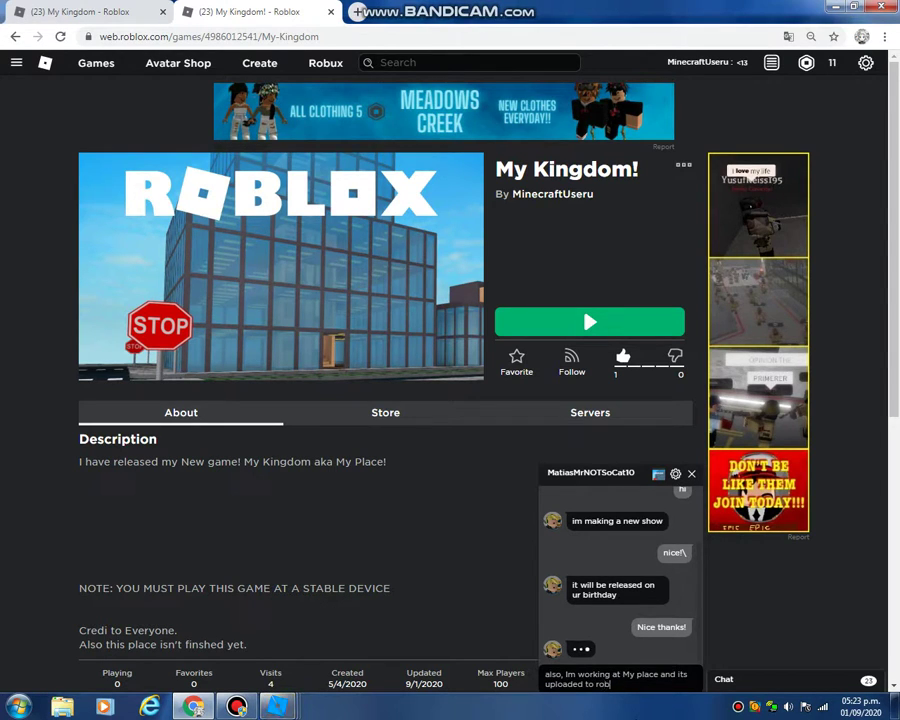
pyautogui.press('Return')
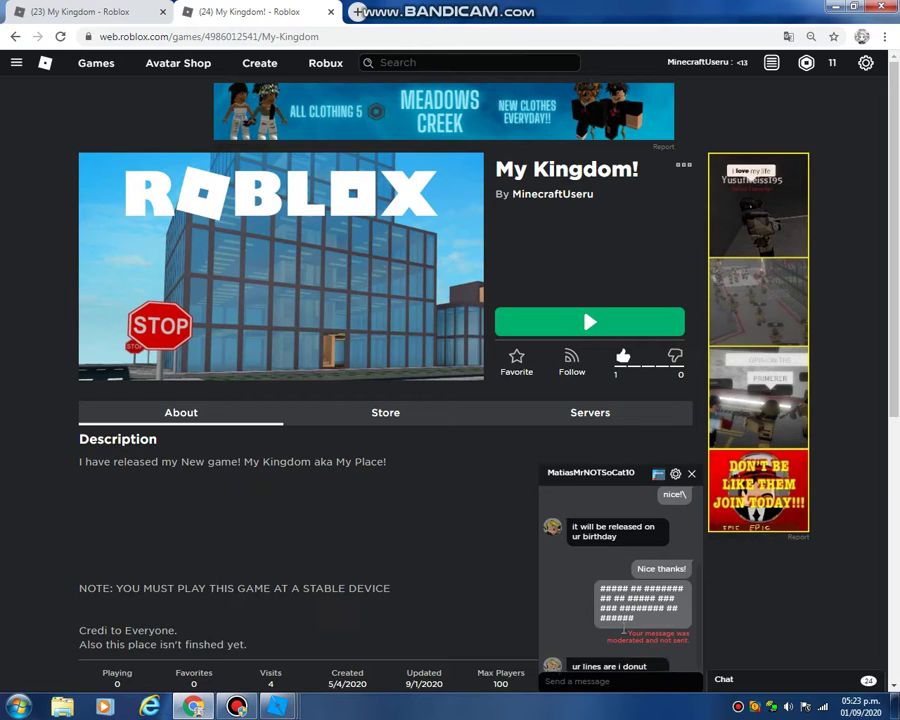
# Reply "ok" to the friend's message about the show lines
pyautogui.click(637, 678)
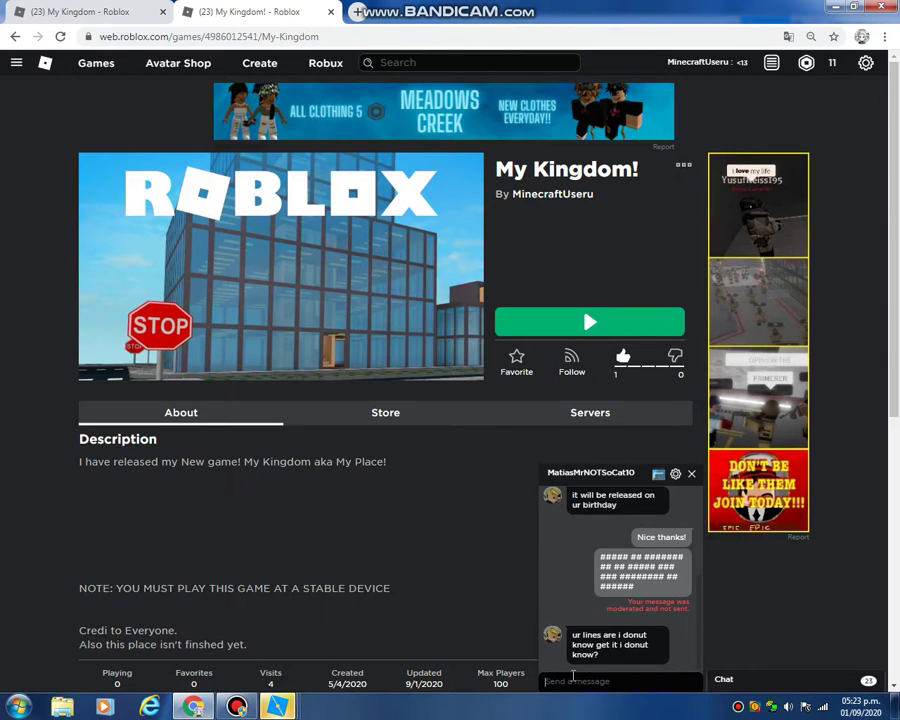
pyautogui.write('ok')
pyautogui.press('Return')
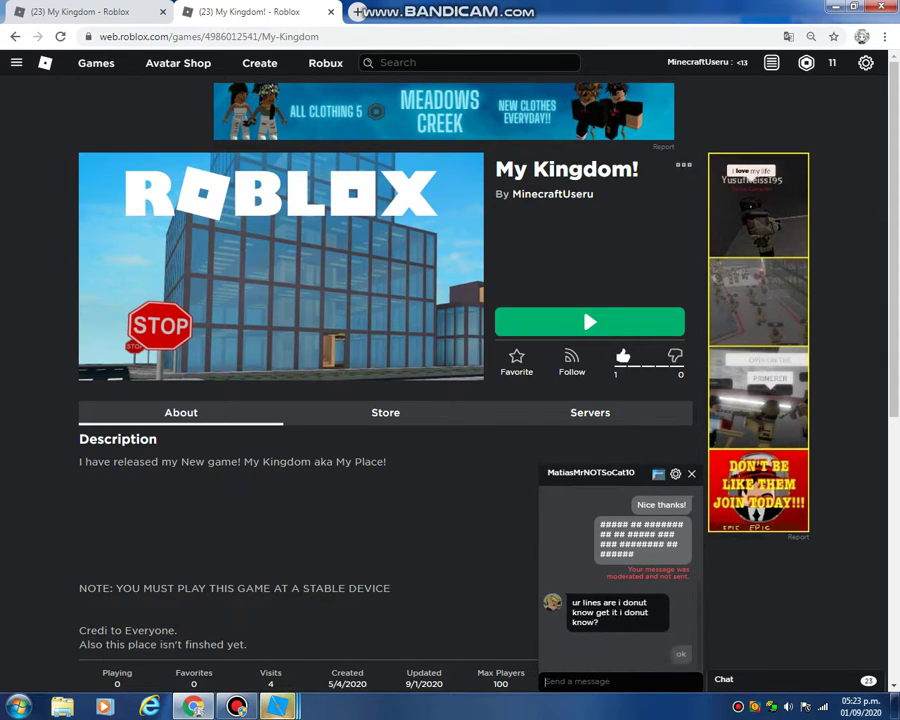
# Switch to the My Kingdom! window in Roblox Studio to check the loaded place, and return to the browser
pyautogui.moveTo(277, 706)
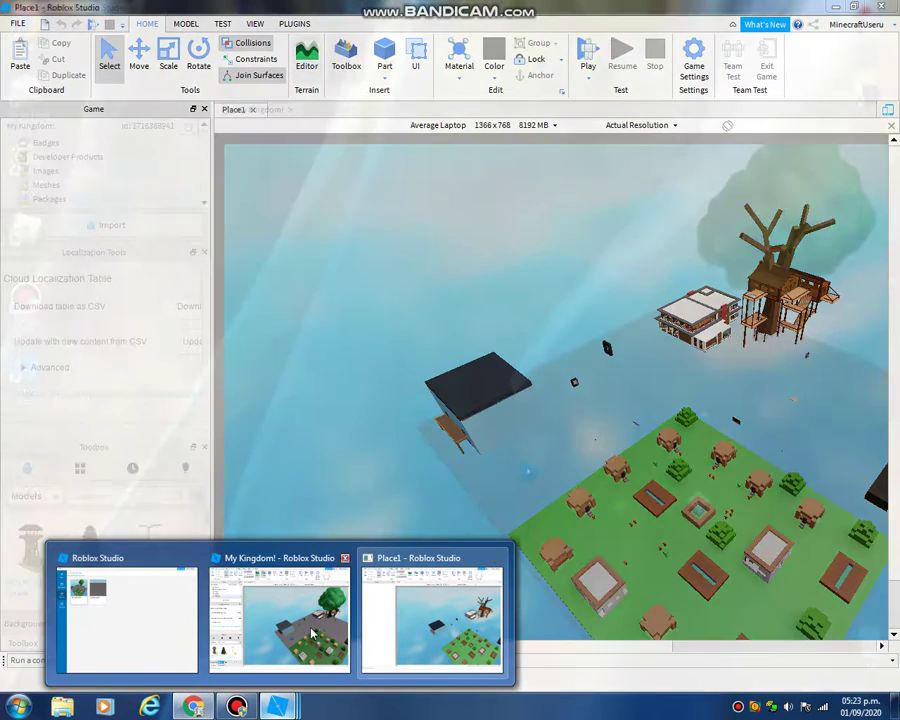
pyautogui.moveTo(312, 632)
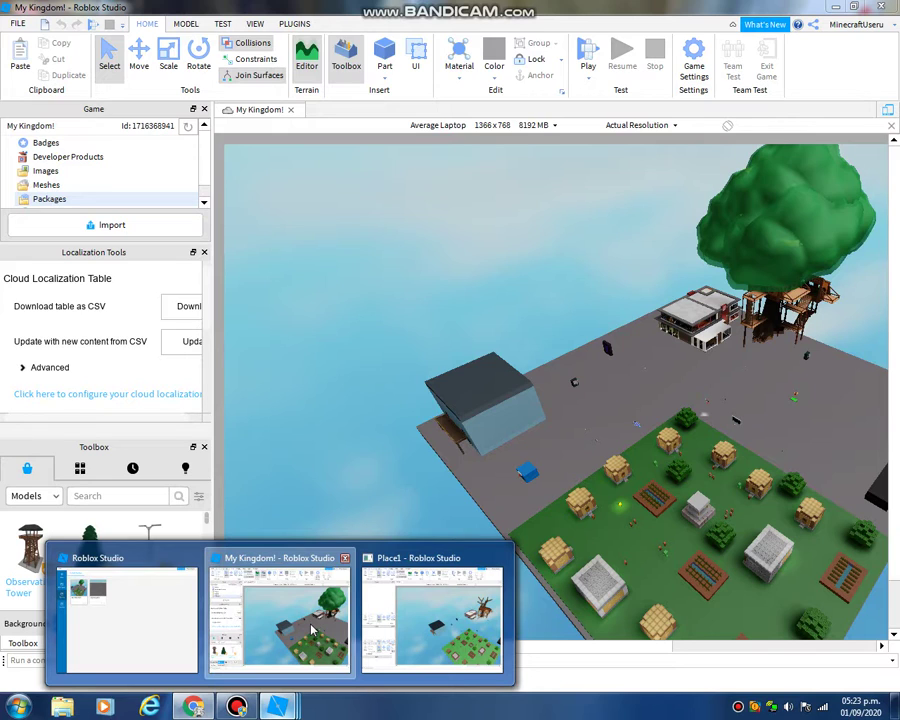
pyautogui.click(312, 630)
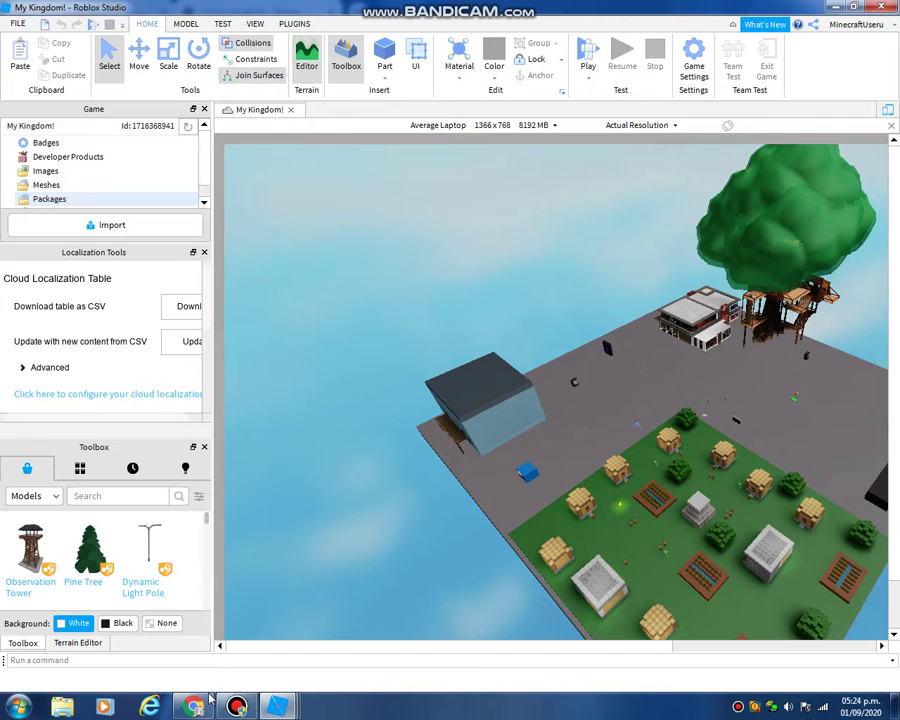
pyautogui.click(200, 704)
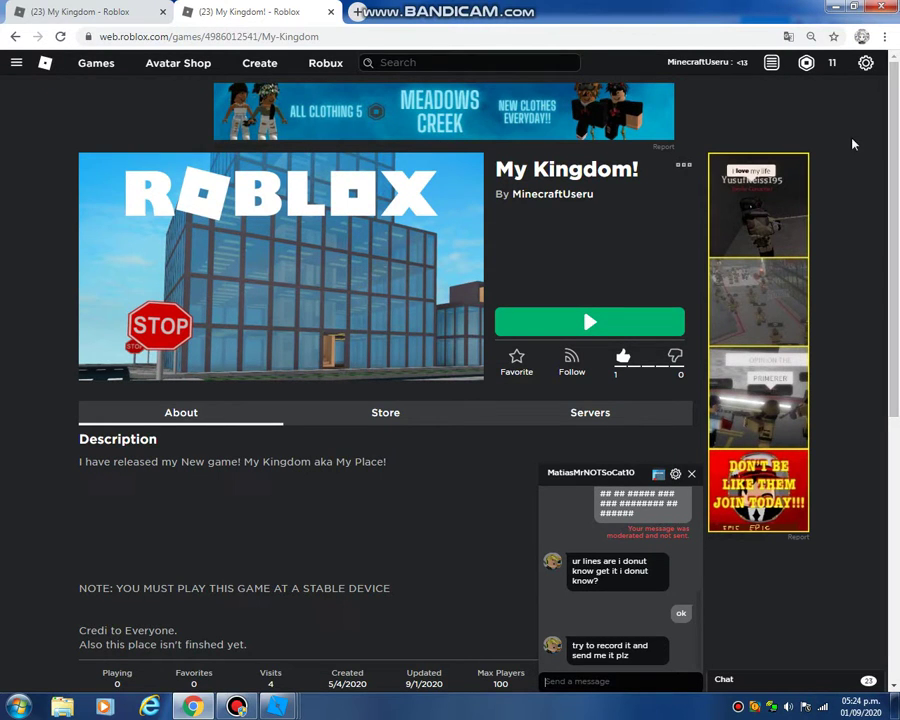
# Force the Roblox Studio start window to end with Windows Task Manager and close the manager
pyautogui.hotkey('ctrl', 'shift', 'Escape')
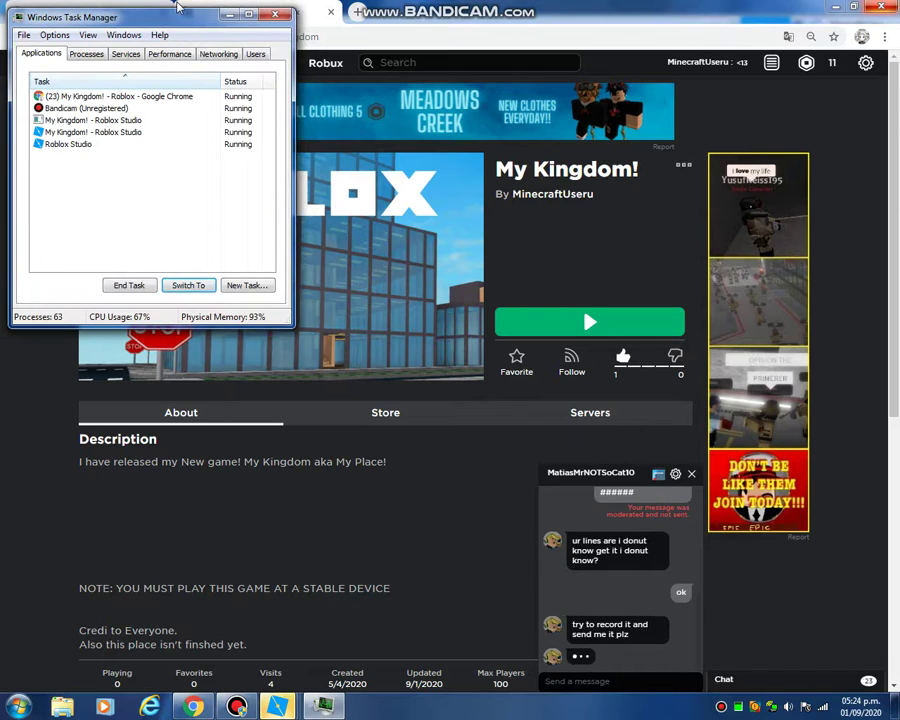
pyautogui.click(127, 146)
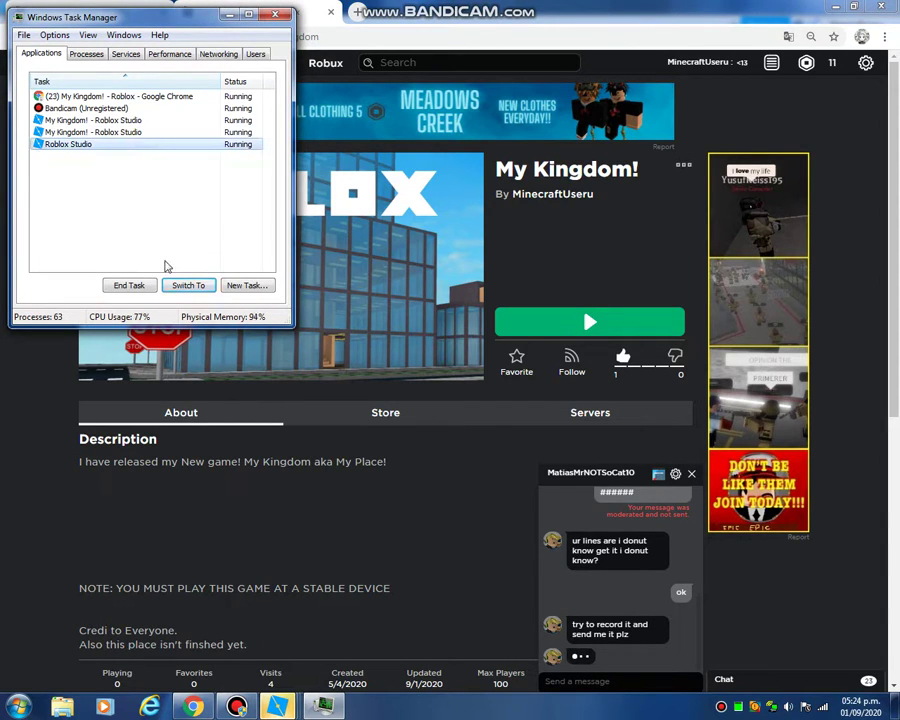
pyautogui.click(134, 287)
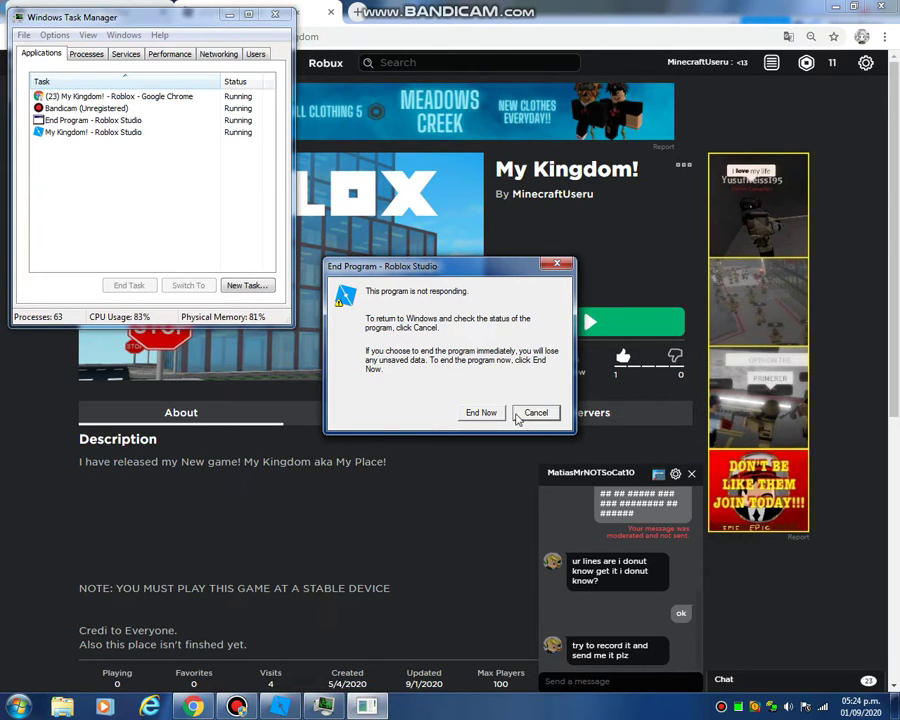
pyautogui.click(484, 412)
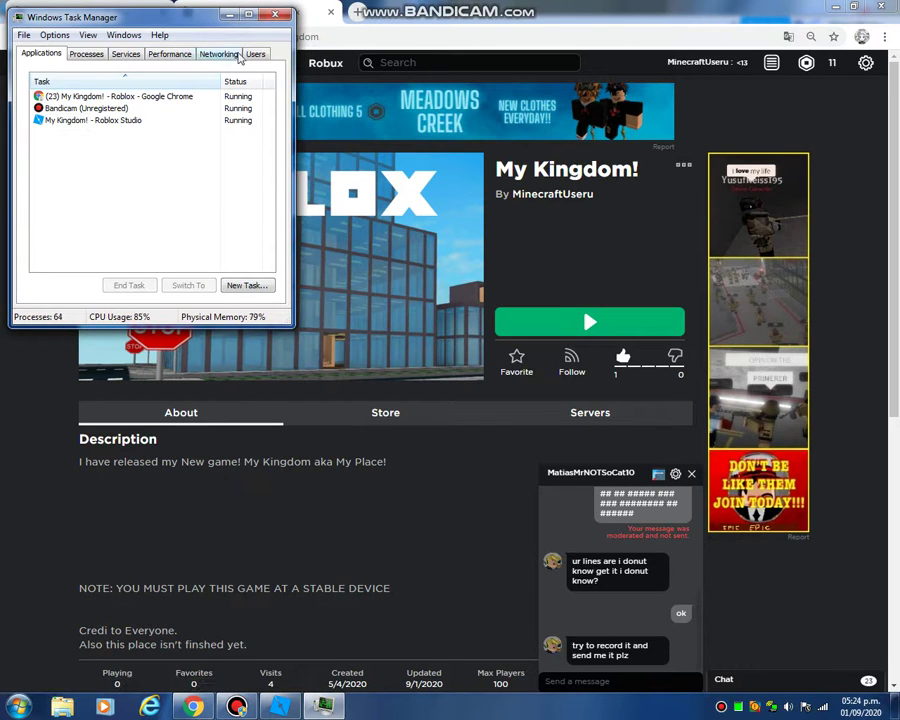
pyautogui.click(268, 17)
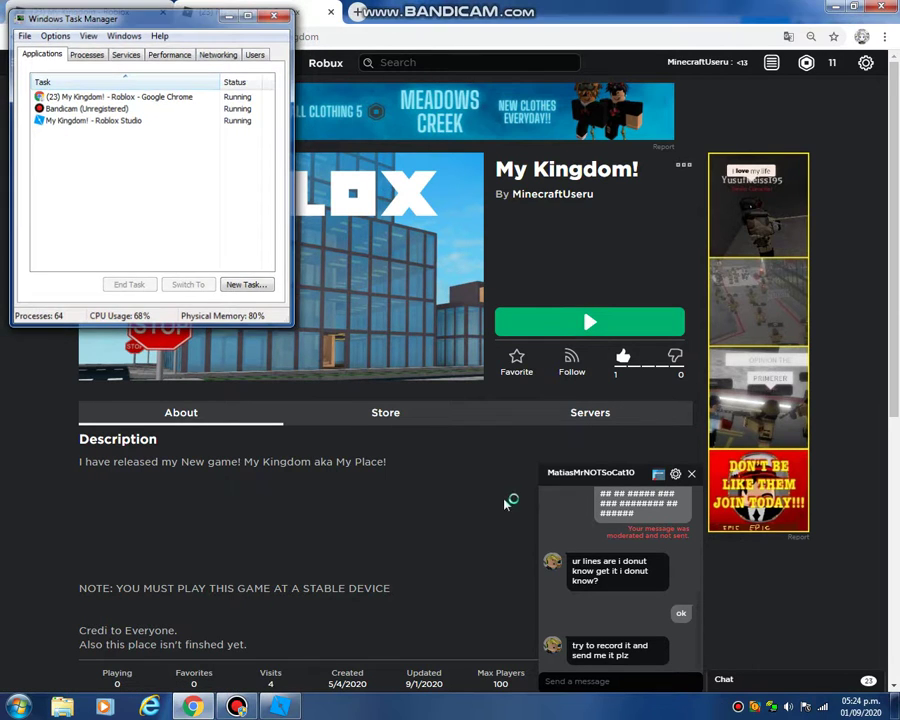
# Send the friend the chat messages "ok" and "later cuz im recording"
pyautogui.write('o')
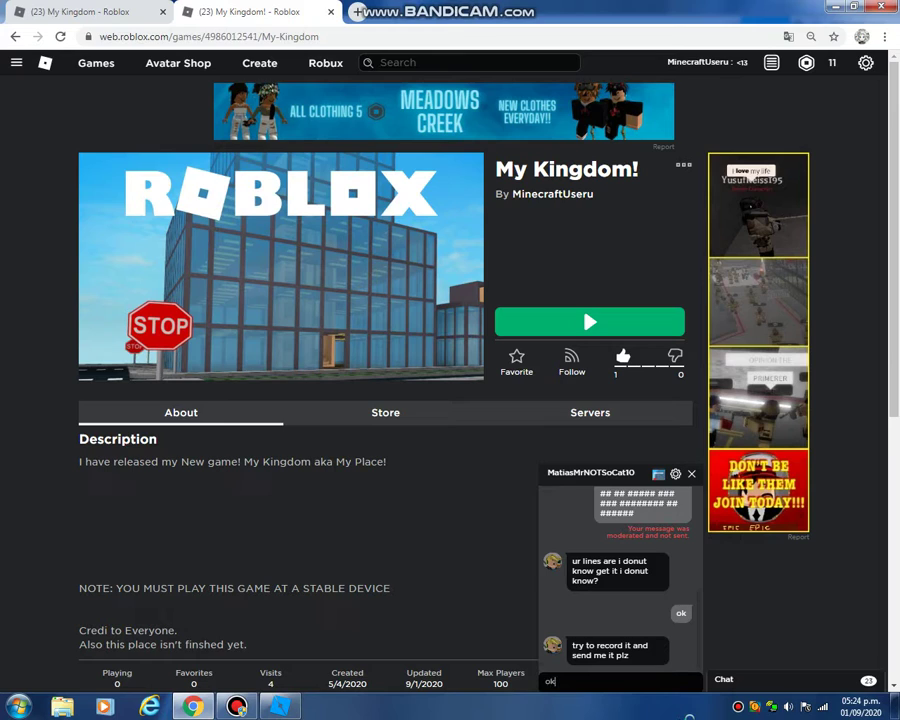
pyautogui.write('k')
pyautogui.press('Return')
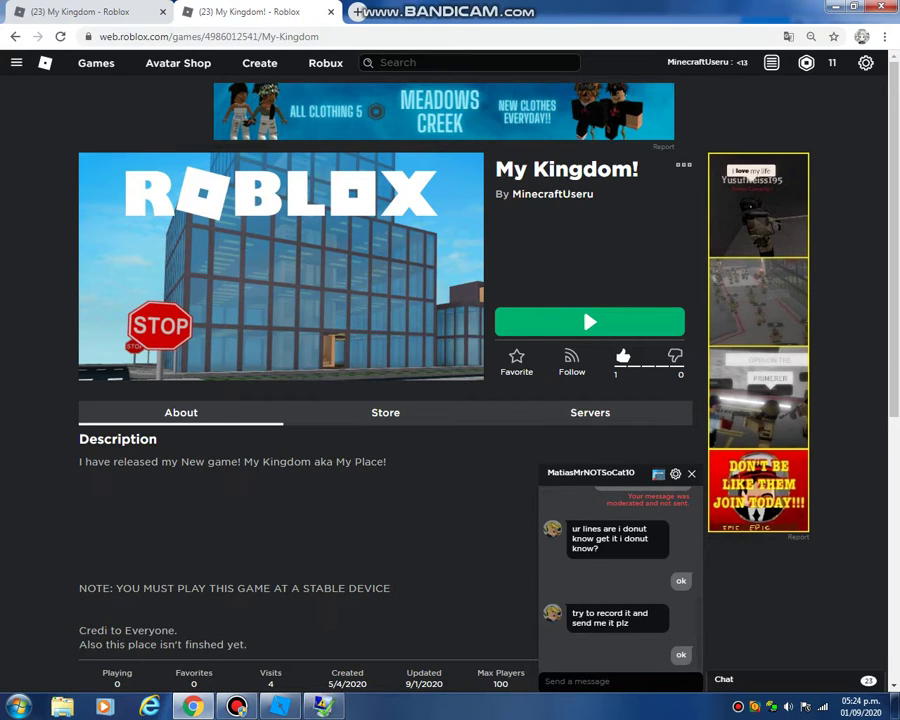
pyautogui.write('later cuz')
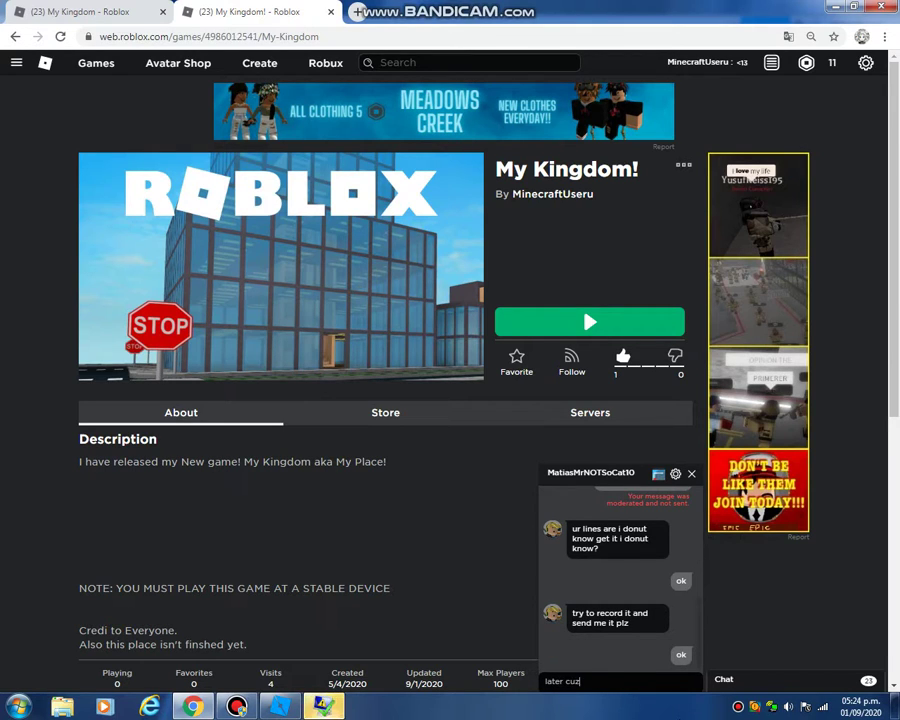
pyautogui.write(' im recordi')
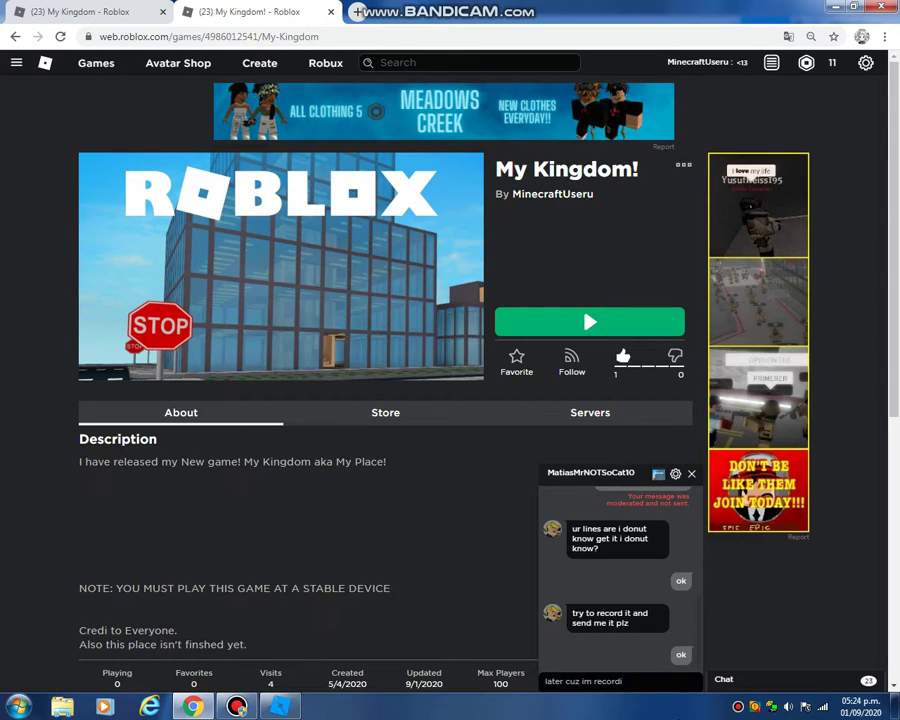
pyautogui.write('ng')
pyautogui.press('Return')
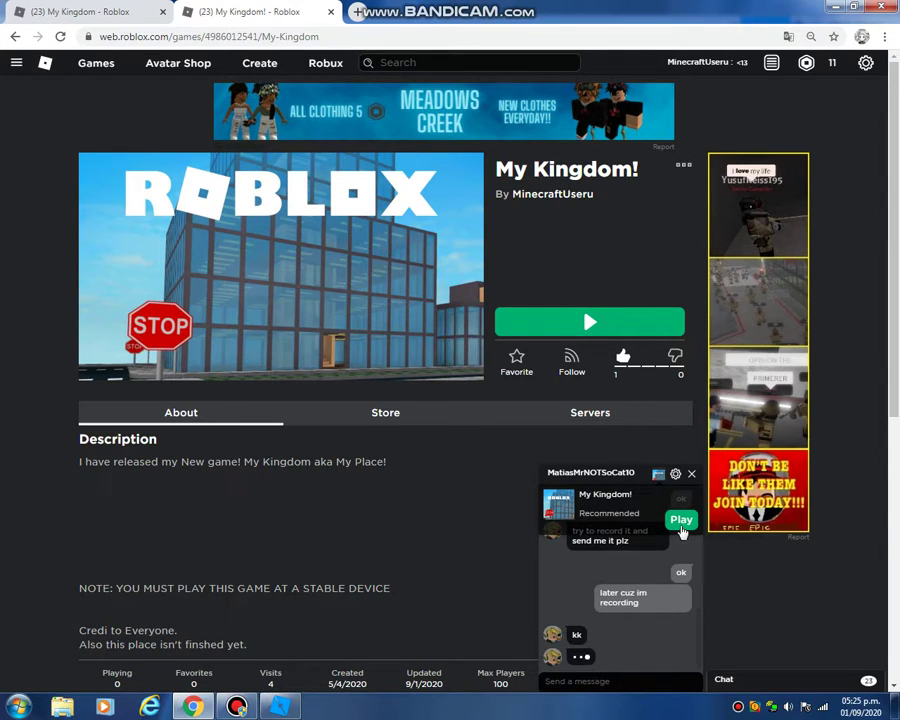
# Close the current chat and reply "ok" to the other friend who wrote about school and joining
pyautogui.click(691, 473)
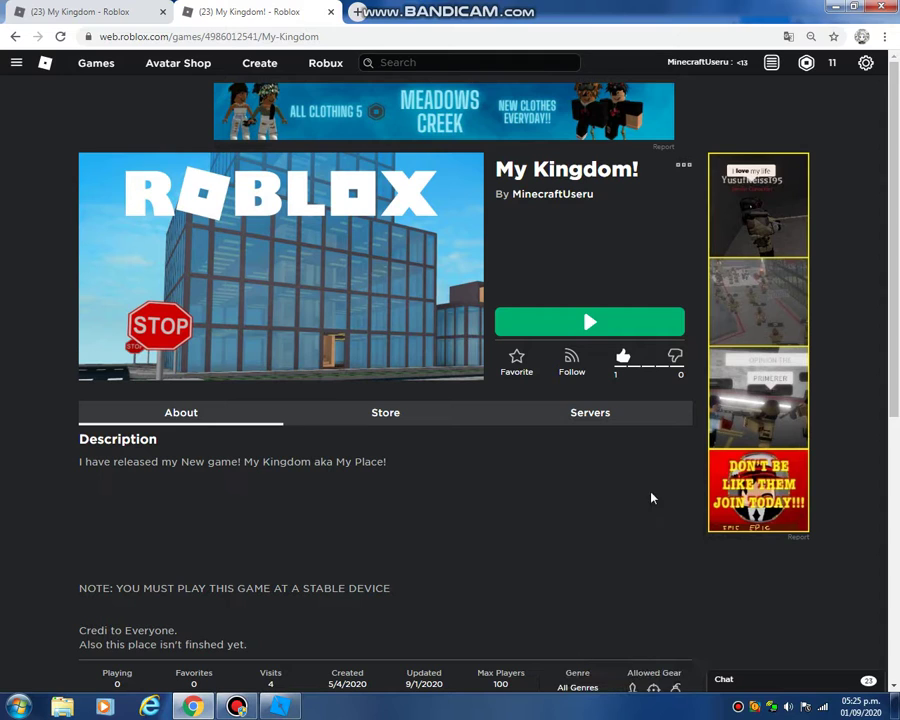
pyautogui.click(752, 685)
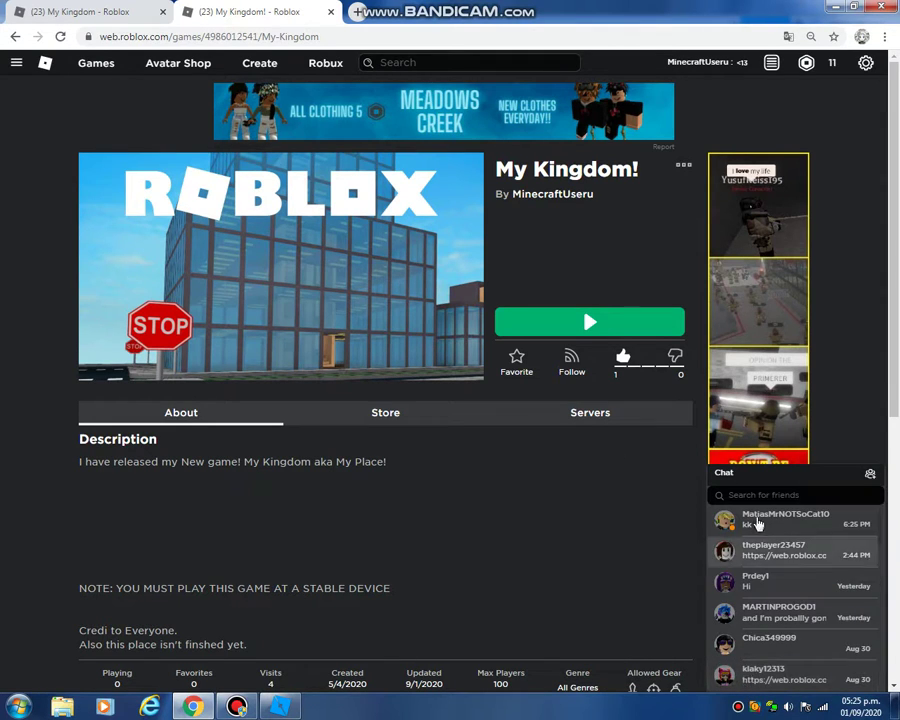
pyautogui.click(756, 602)
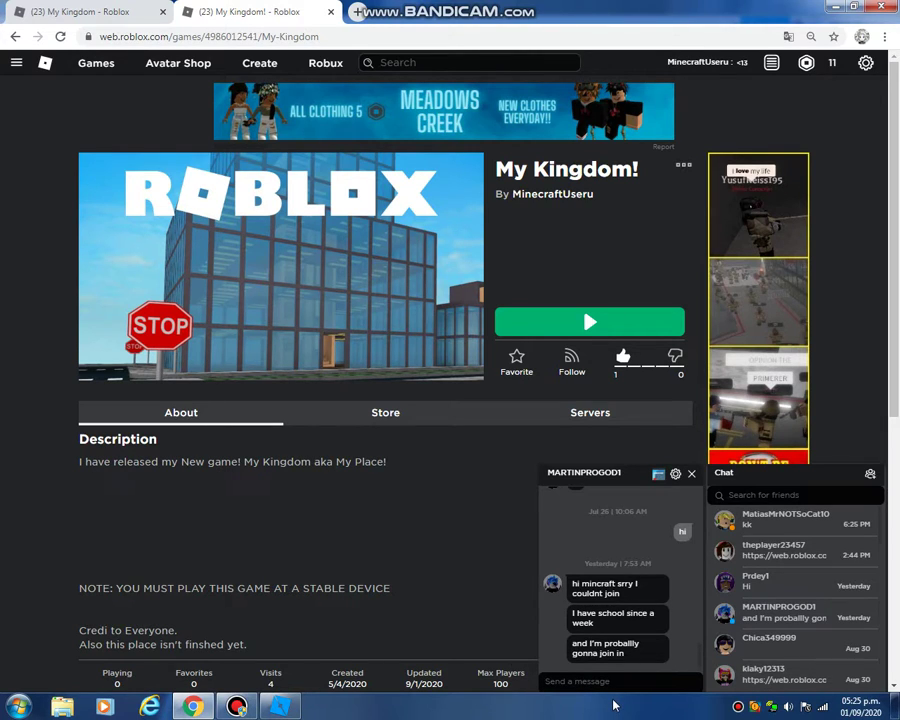
pyautogui.write('ok')
pyautogui.press('Return')
# Reopen the first friend's chat and reply "ok" to the suggestion to try it after recording
pyautogui.click(765, 522)
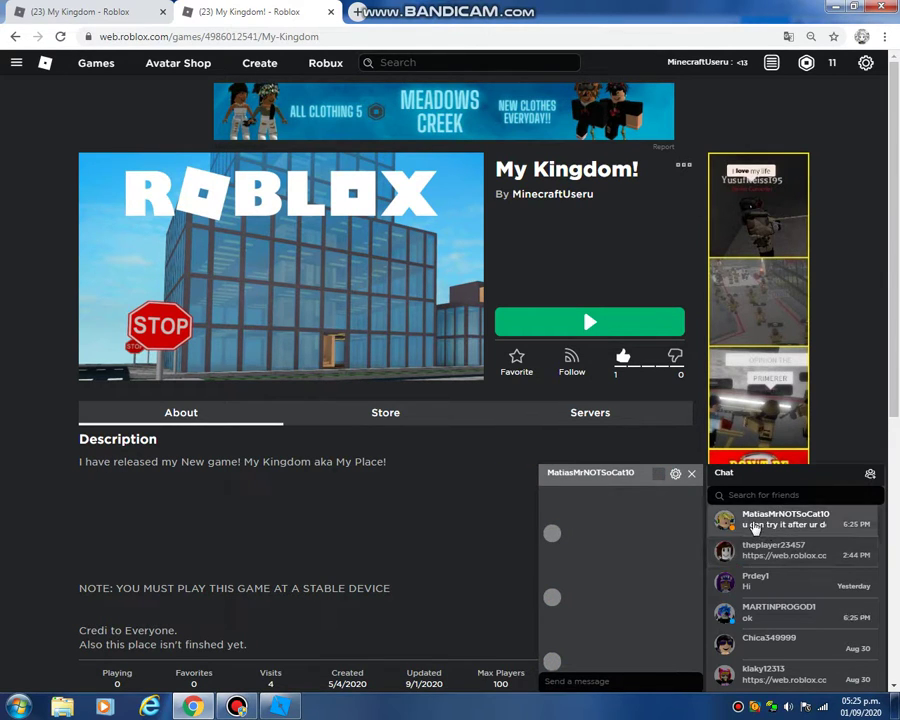
pyautogui.scroll(-5, 644, 578)
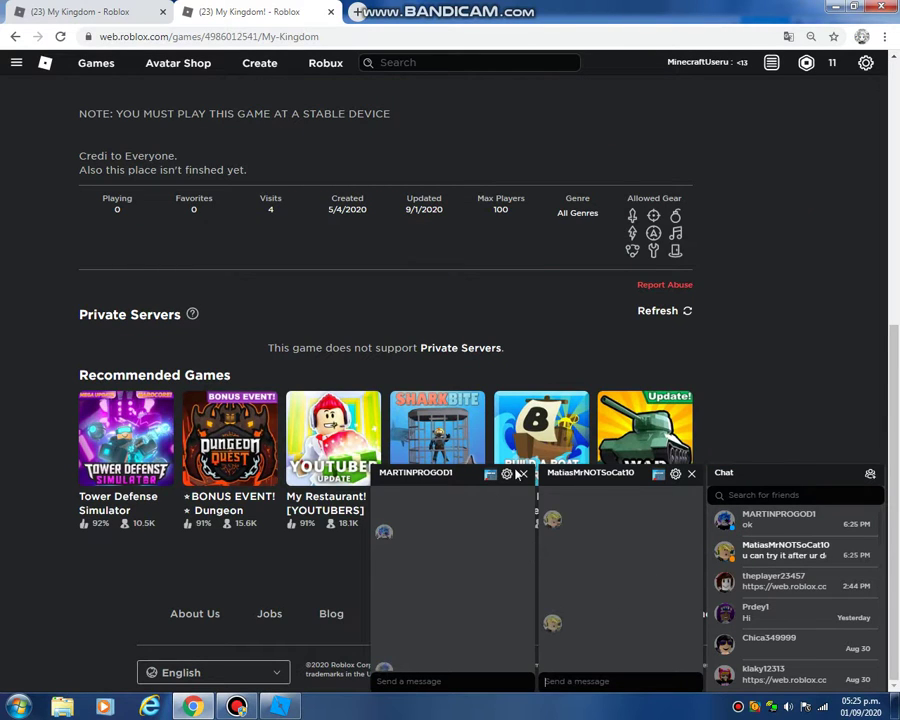
pyautogui.click(605, 685)
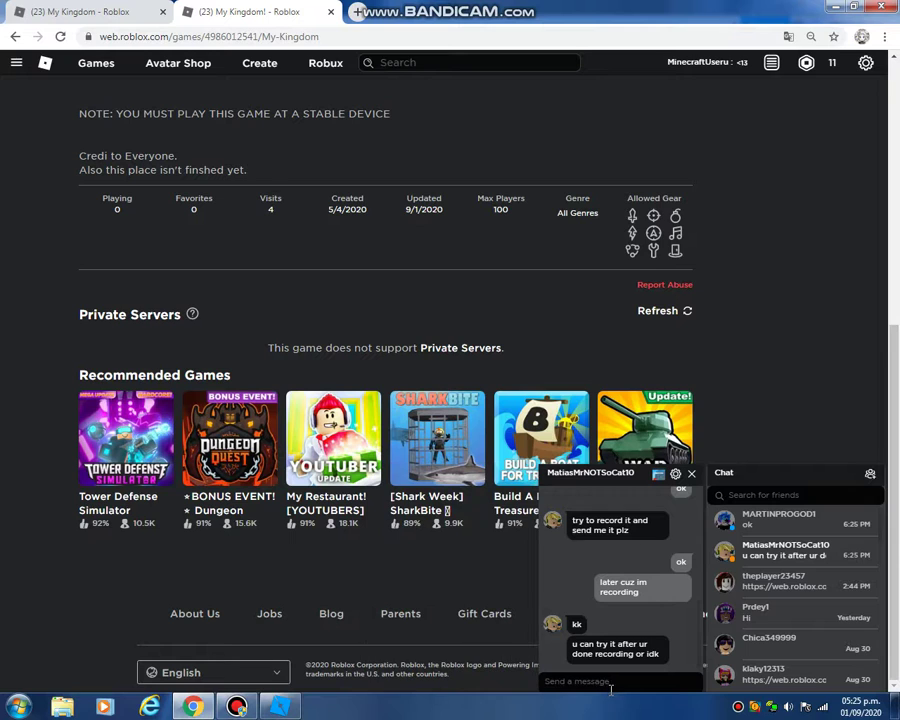
pyautogui.write('ok')
pyautogui.press('Return')
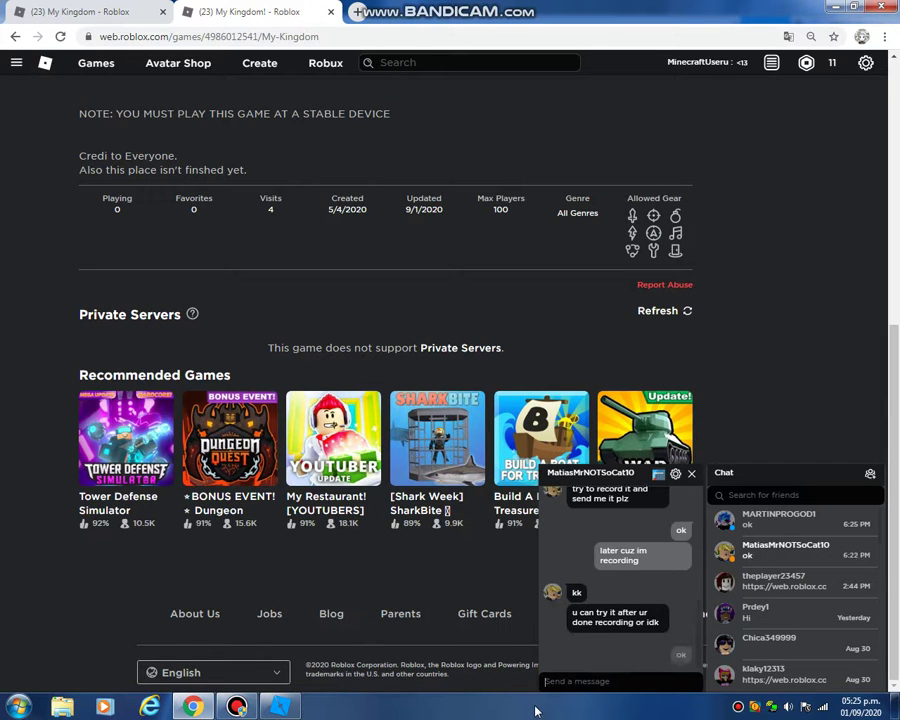
# Switch to Roblox Studio and look over the My Kingdom! map from several sides, including the village, tree house and buildings
pyautogui.click(288, 709)
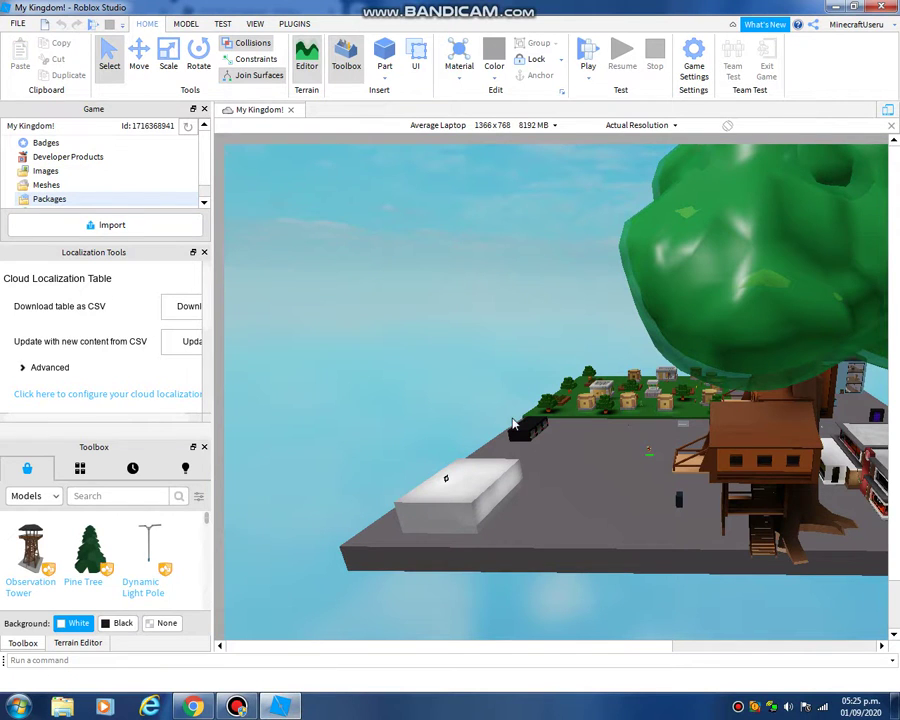
pyautogui.scroll(3, 512, 425)
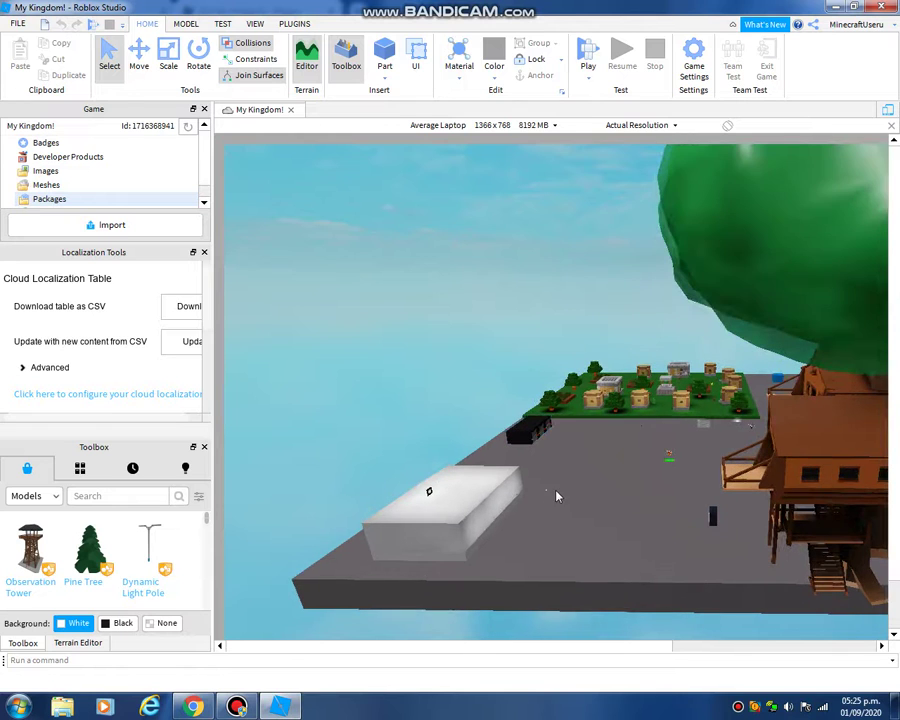
pyautogui.scroll(-3, 557, 496)
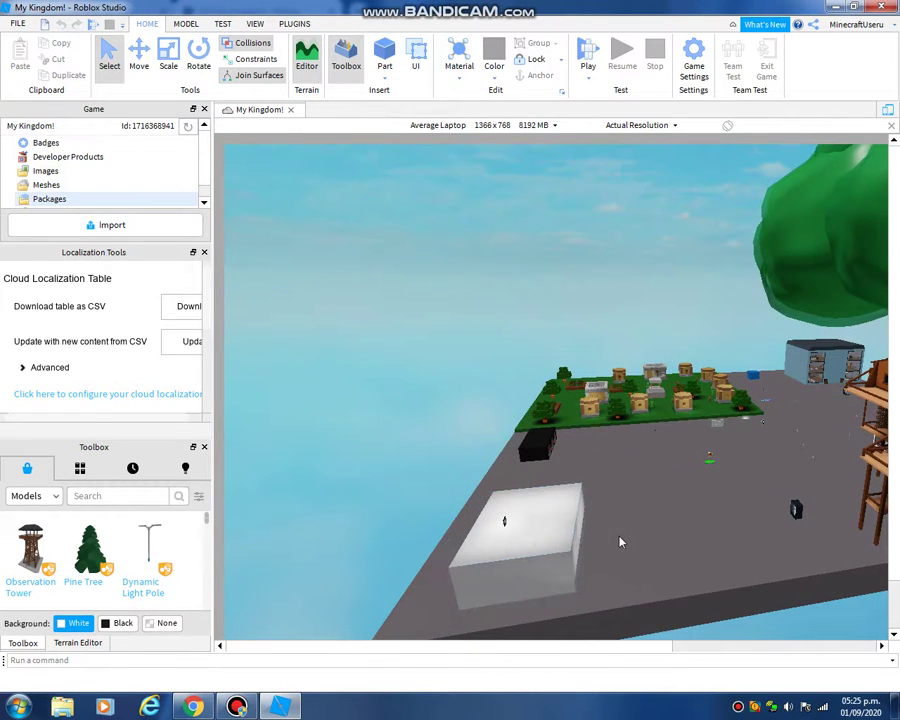
pyautogui.press('a')
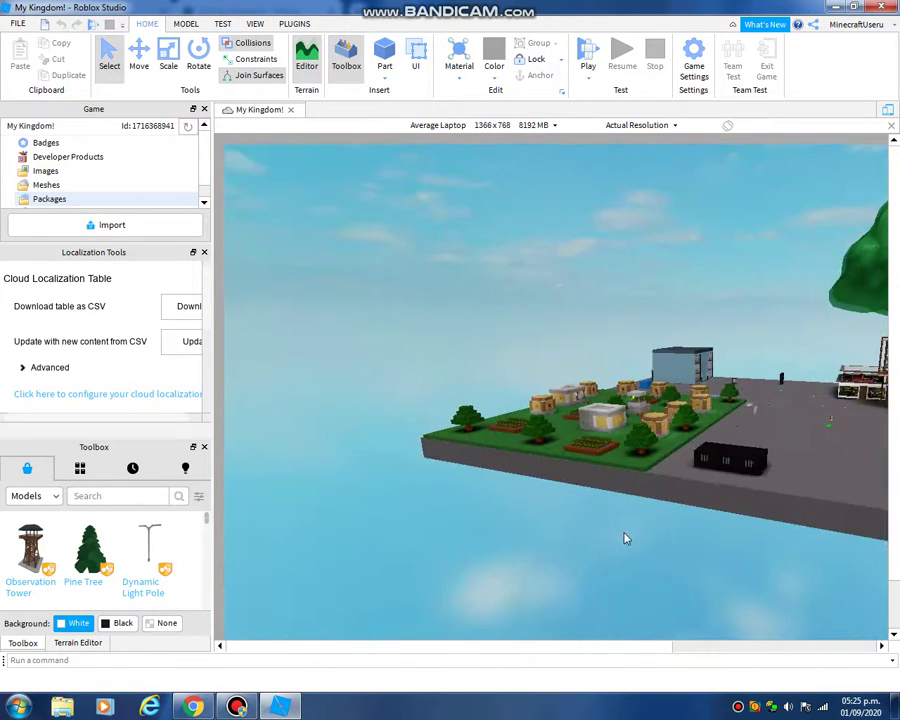
pyautogui.scroll(2, 680, 522)
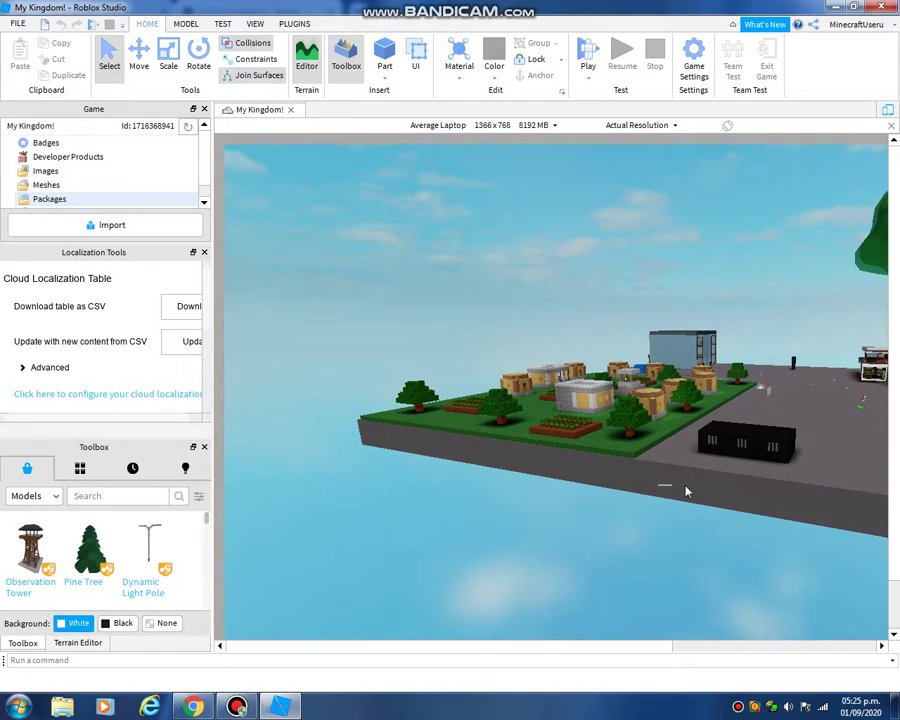
pyautogui.press('a')
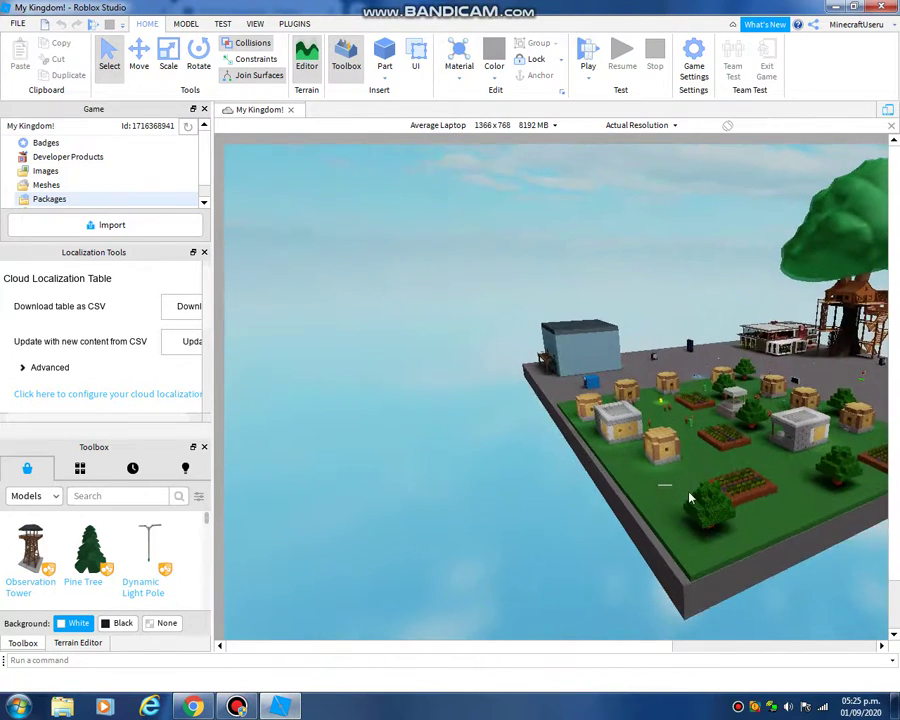
pyautogui.press('d')
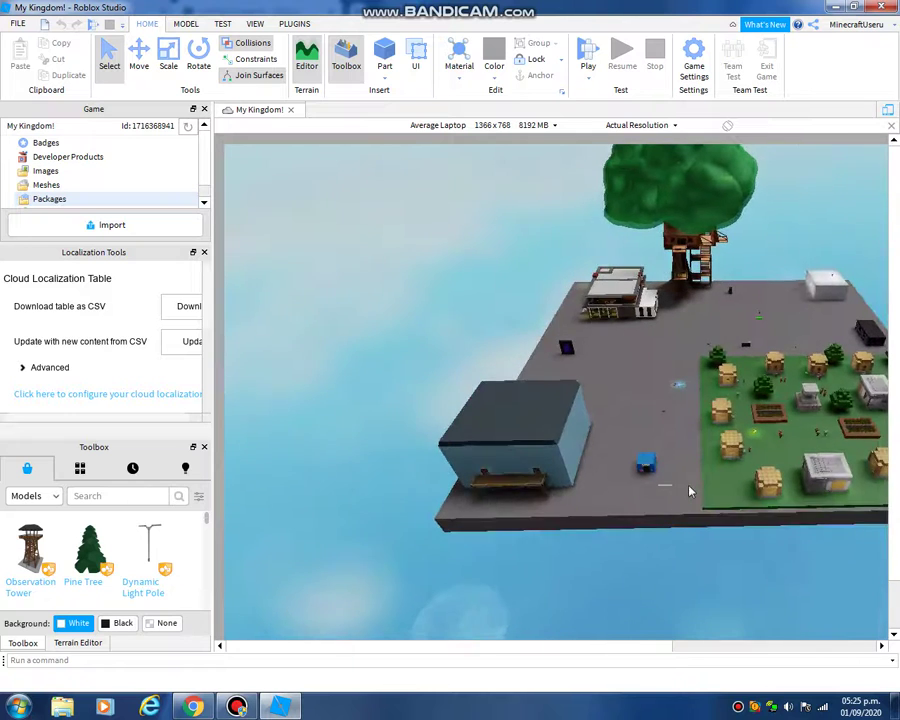
pyautogui.press('a')
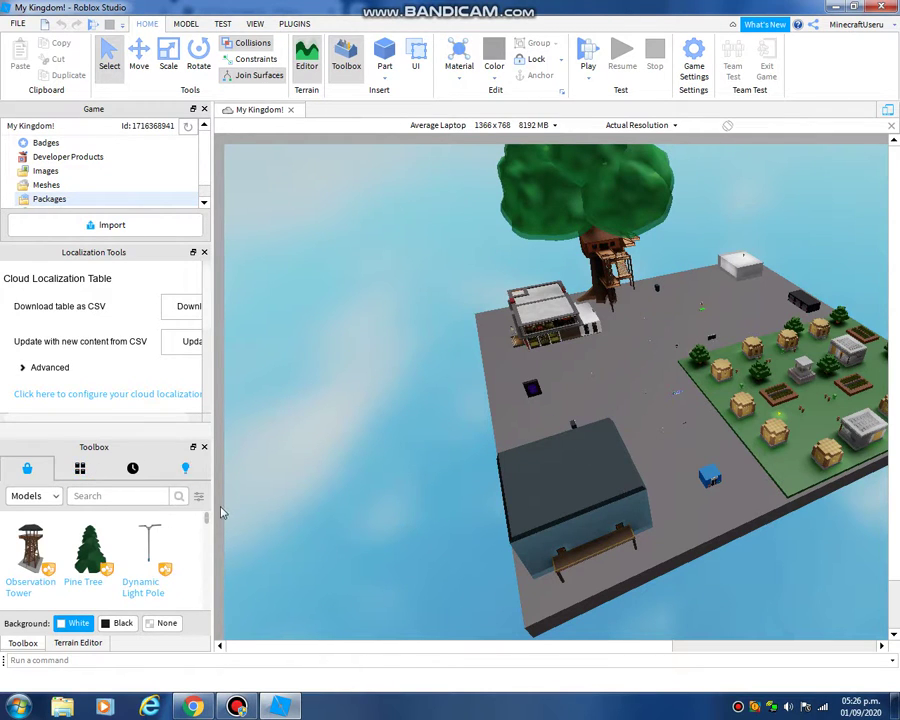
# Browse the Toolbox categories and search My Models for "chrome book"
pyautogui.moveTo(207, 518); pyautogui.dragTo(207, 563)
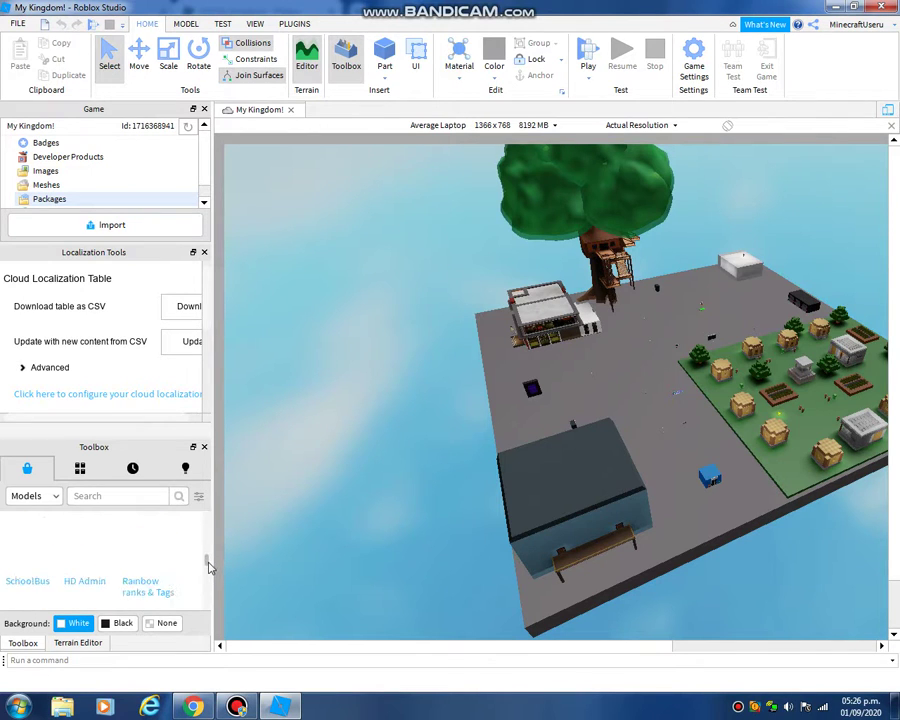
pyautogui.click(185, 468)
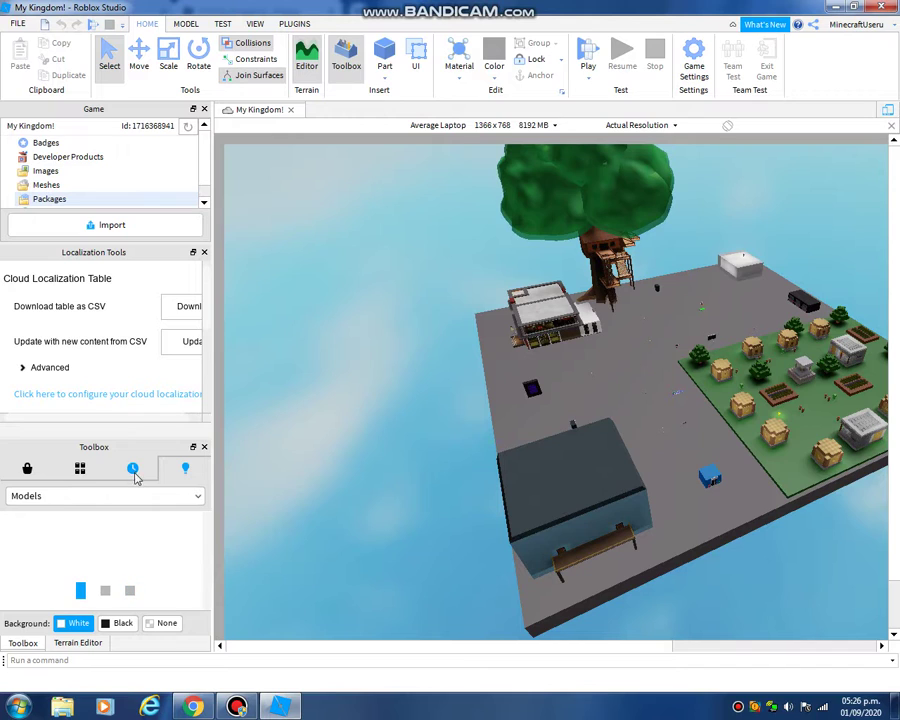
pyautogui.click(132, 468)
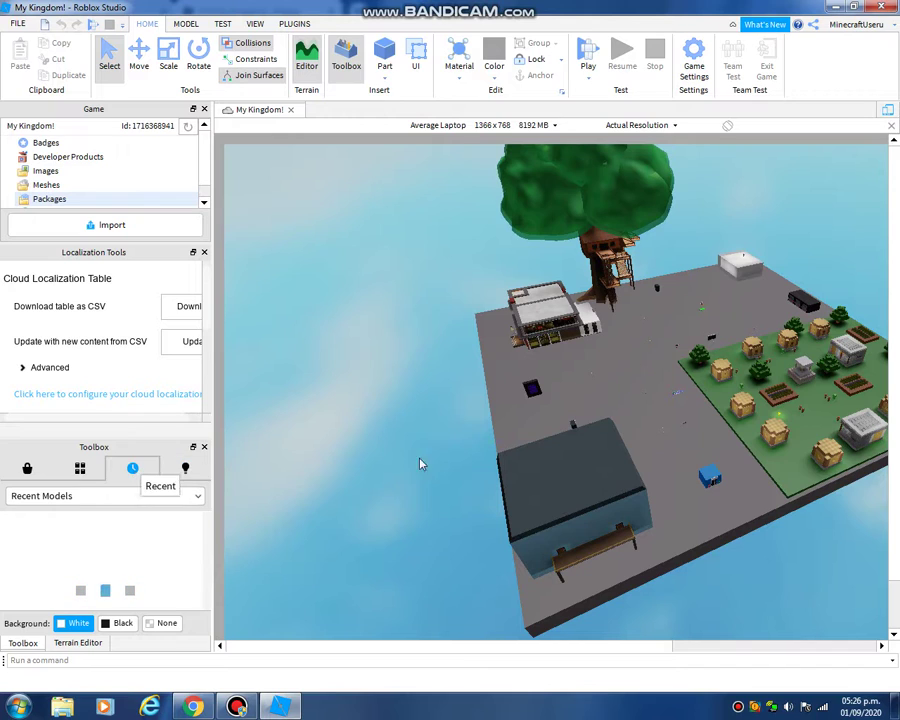
pyautogui.click(80, 469)
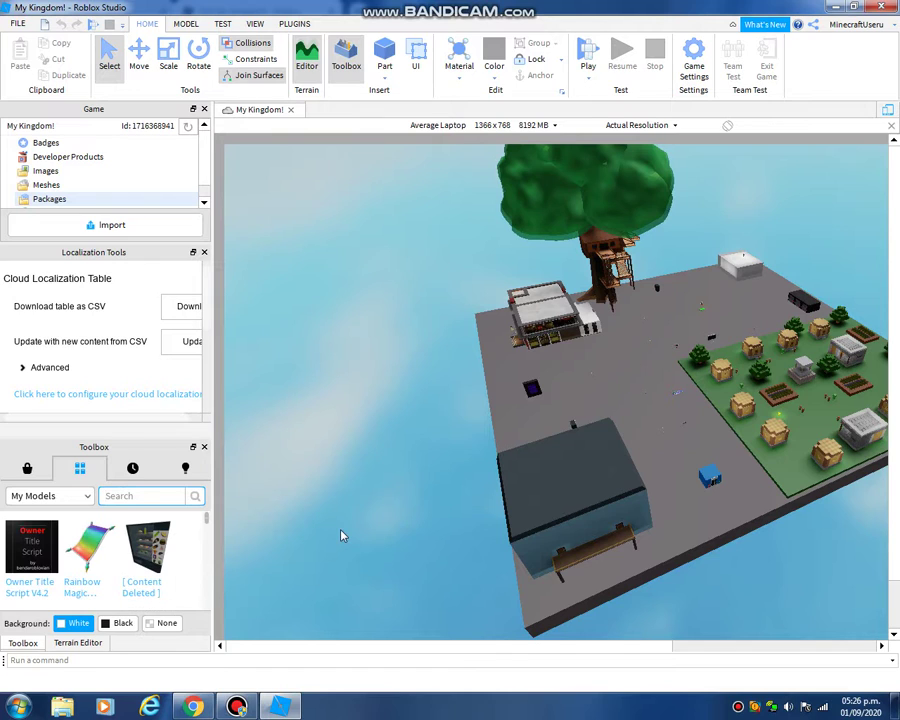
pyautogui.write('chrokme book')
pyautogui.press('Return')
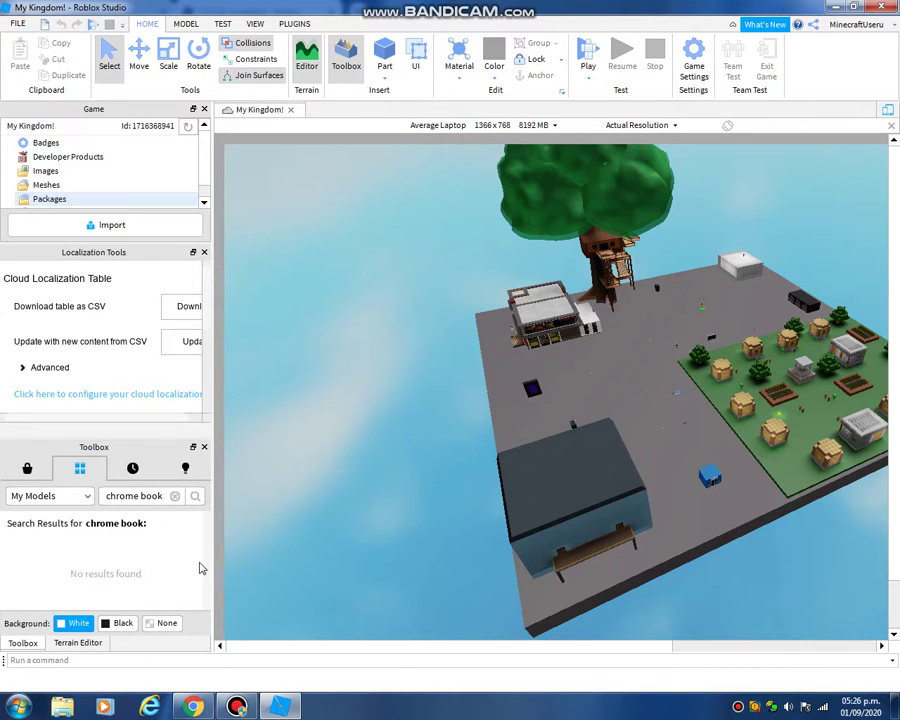
# Search the Marketplace models in the Toolbox for "chormebook"
pyautogui.click(27, 468)
pyautogui.click(82, 497)
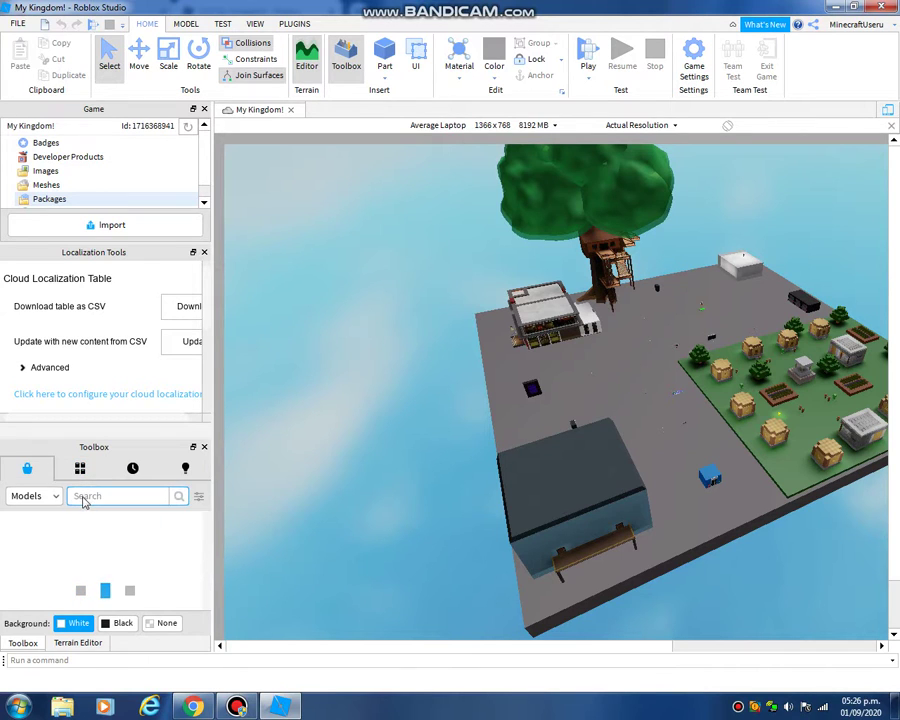
pyautogui.write('chormebook')
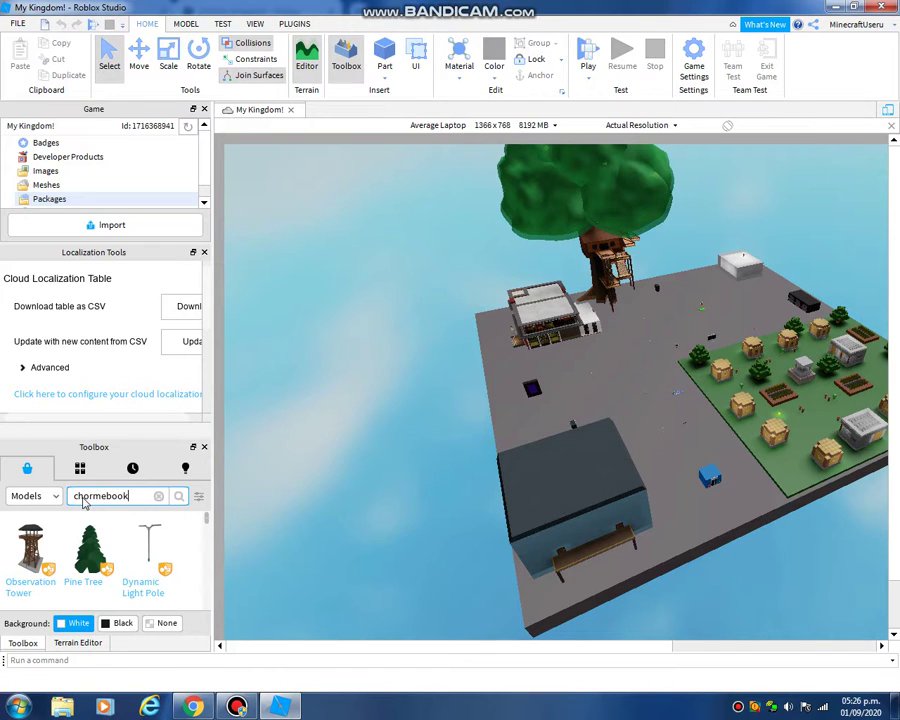
pyautogui.press('Return')
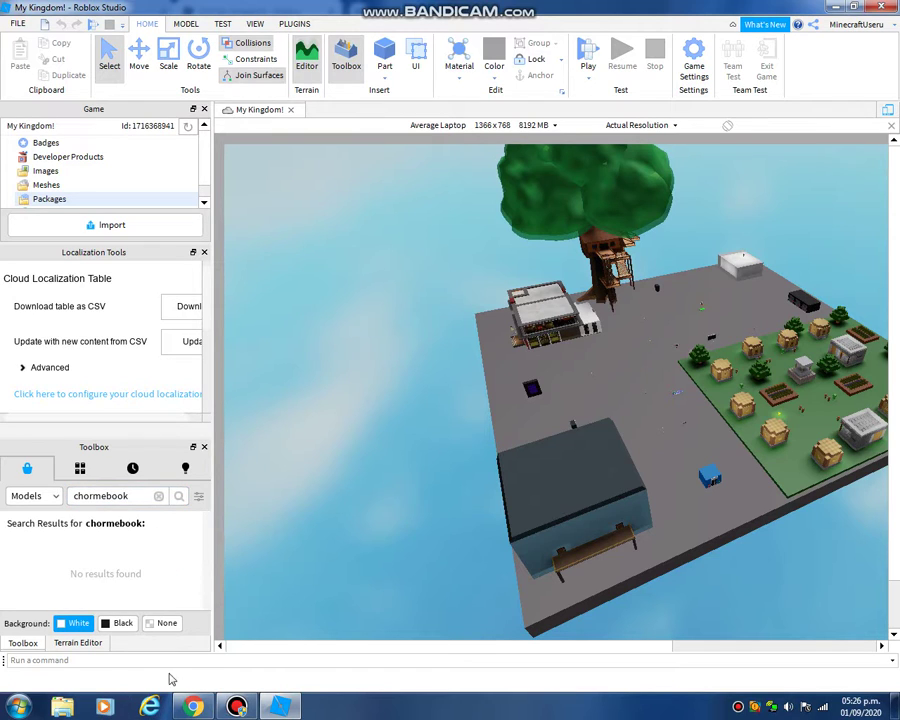
# Search the Marketplace models for "roblox" and insert a small model from the results on the grey baseplate near the blue box
pyautogui.doubleClick(122, 495)
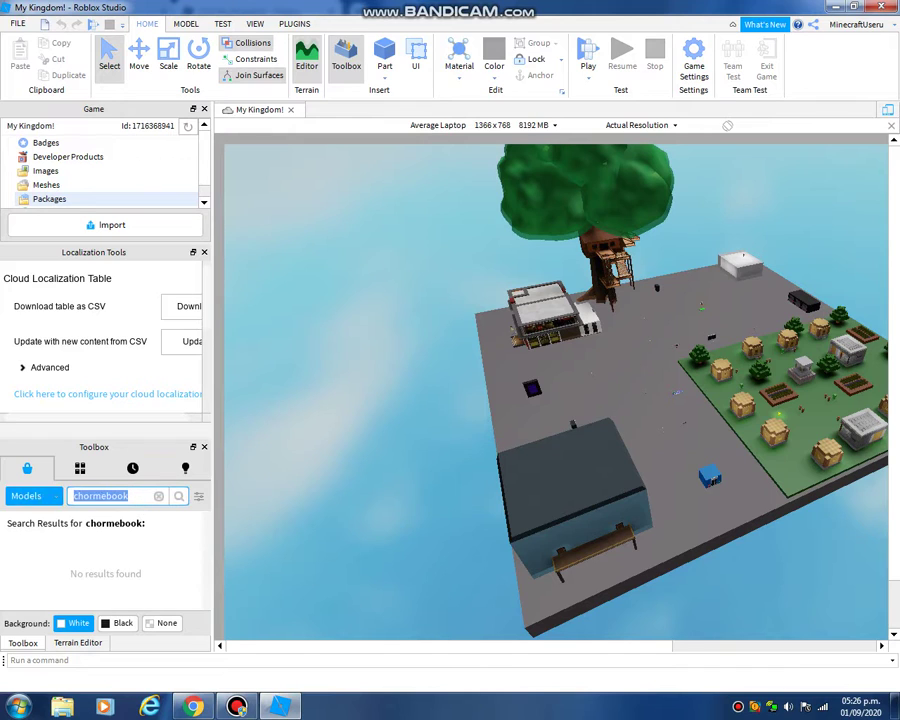
pyautogui.press('BackSpace')
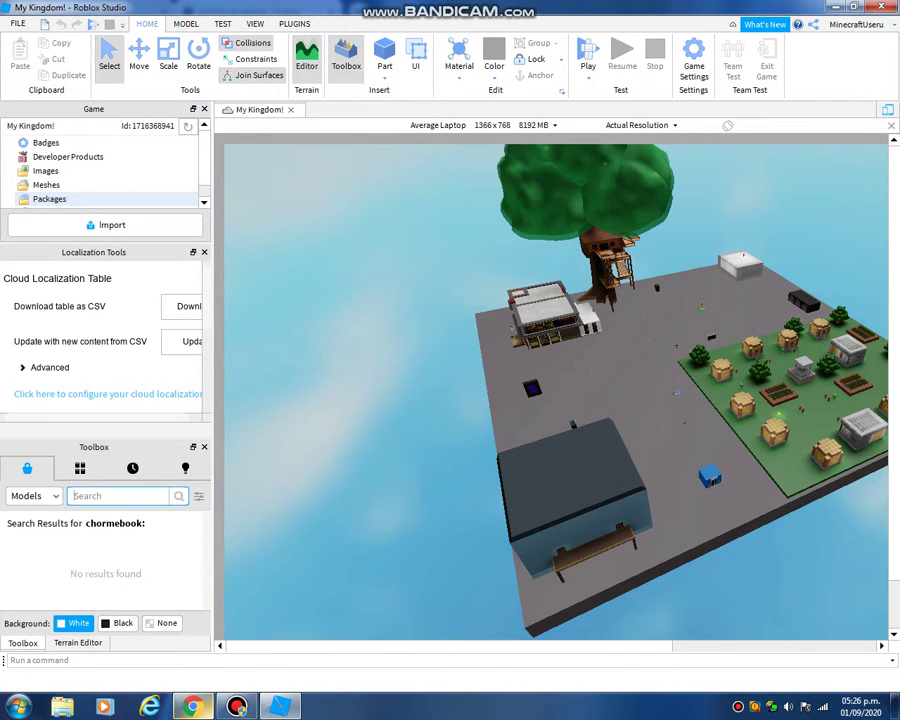
pyautogui.write('roblox')
pyautogui.press('Return')
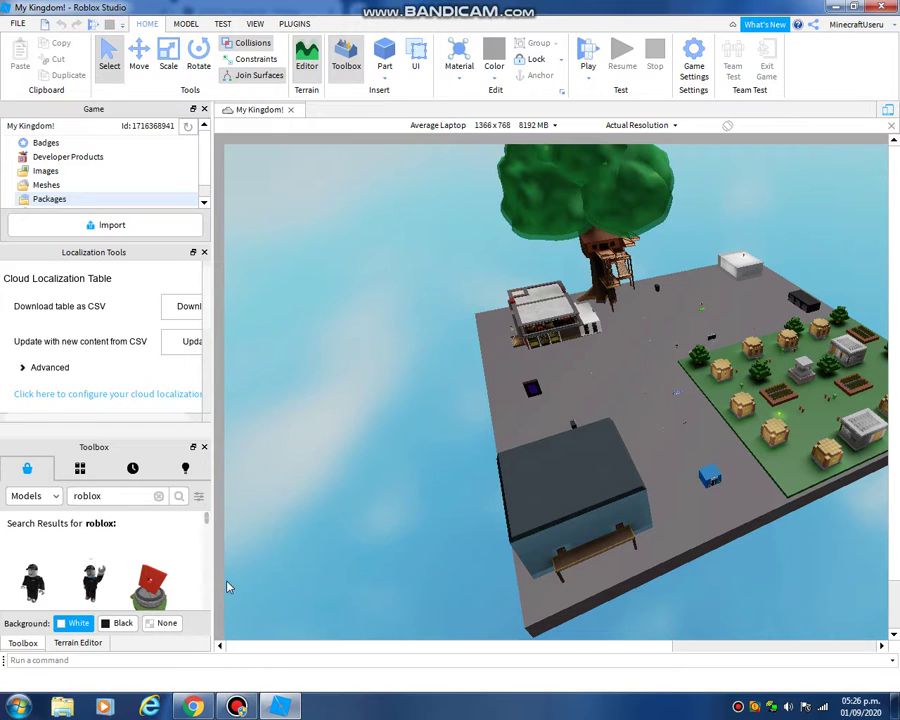
pyautogui.scroll(-2, 176, 586)
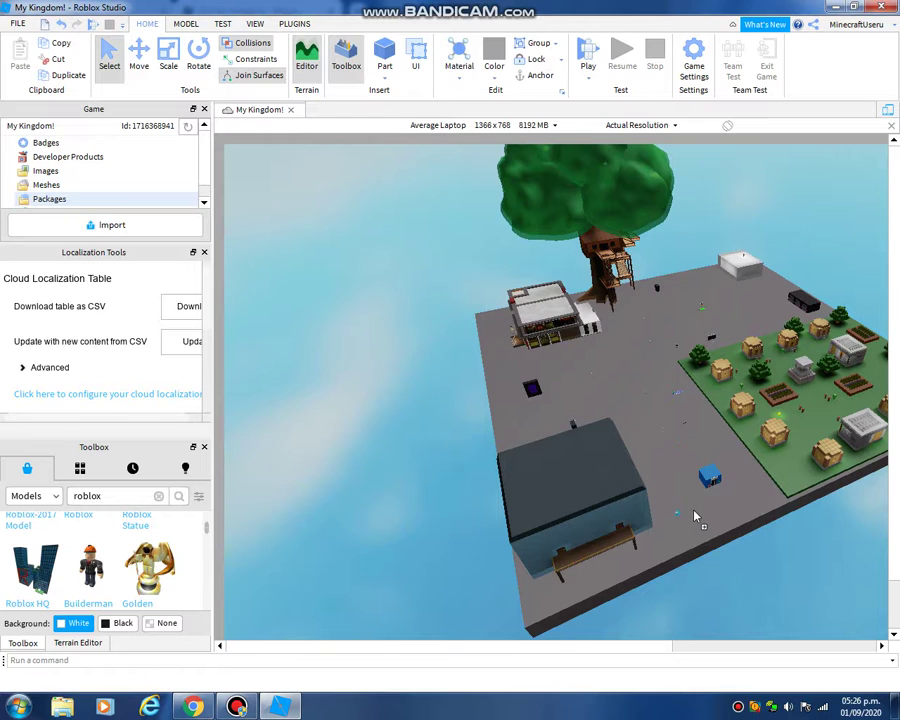
pyautogui.click(673, 545)
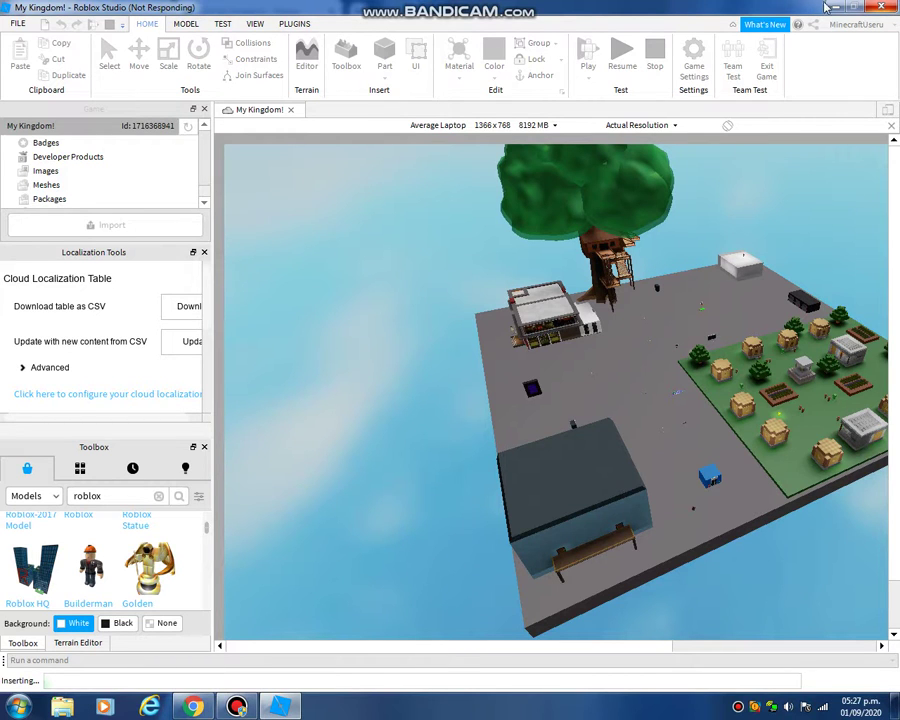
# Switch to the Roblox chat in Chrome and reply "hi" to the friend who is recording
pyautogui.hotkey('alt', 'Tab')
pyautogui.click(594, 682)
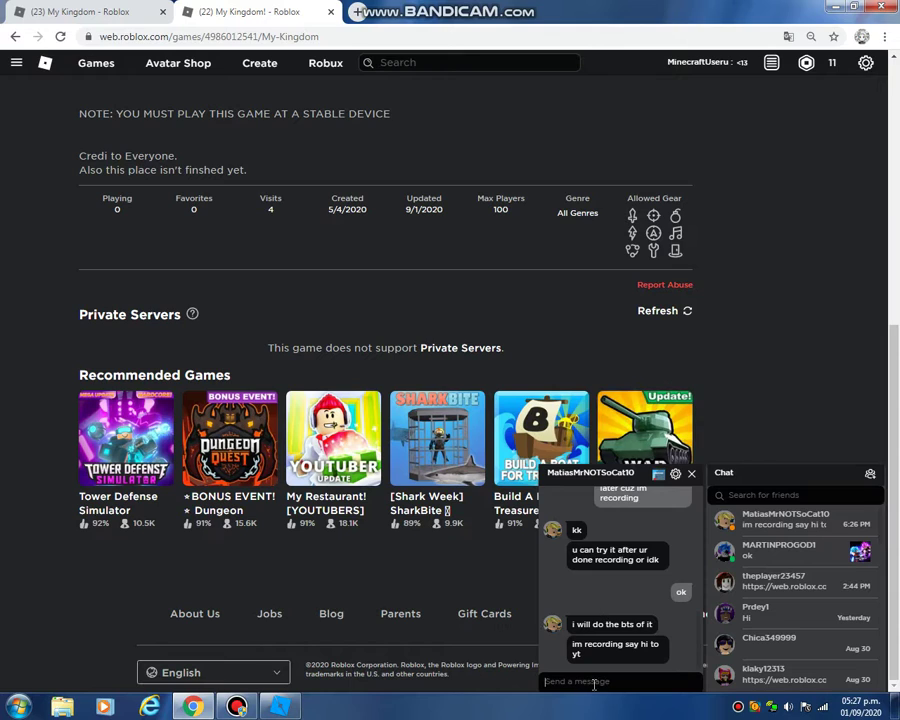
pyautogui.write('hi')
pyautogui.press('Return')
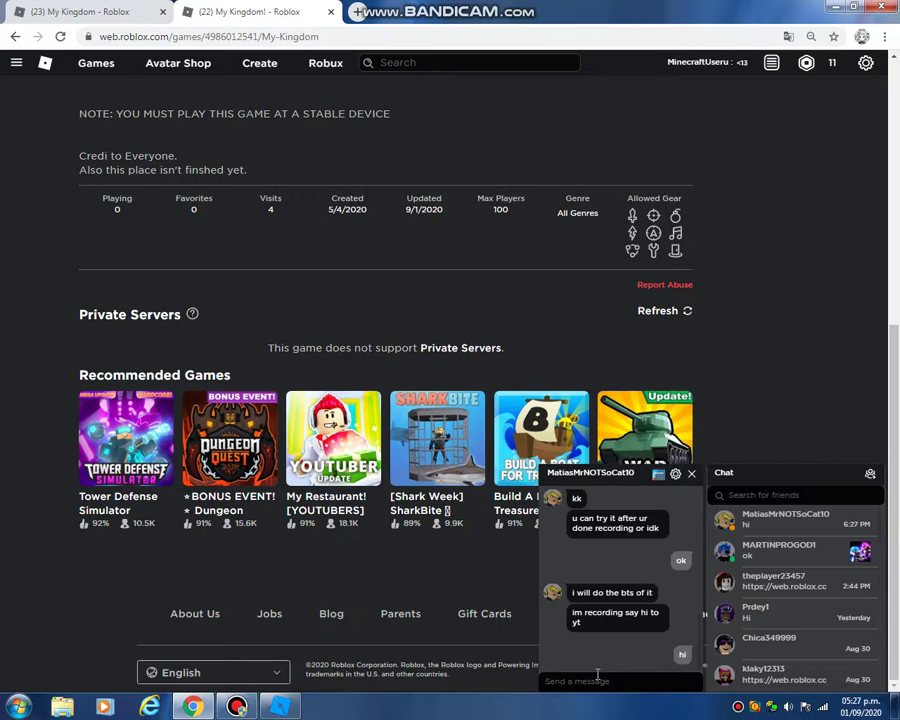
# Try to message the same friend that Studio almost crashed, and send "F TAGS"
pyautogui.write('oop')
pyautogui.write('dio almost vcrashe')
pyautogui.press('Return')
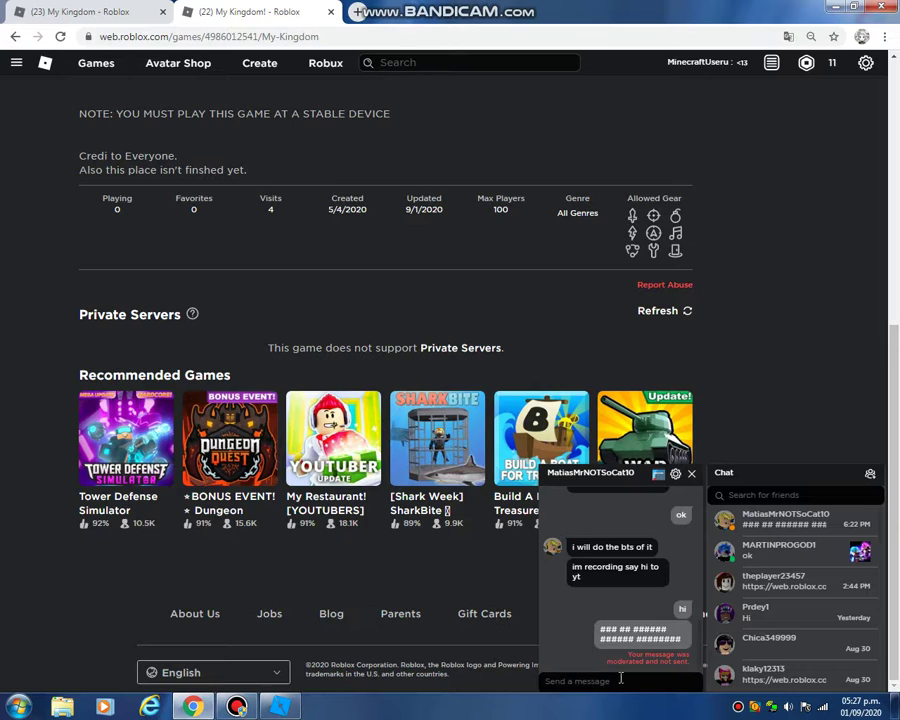
pyautogui.write('F TAGS')
pyautogui.press('Return')
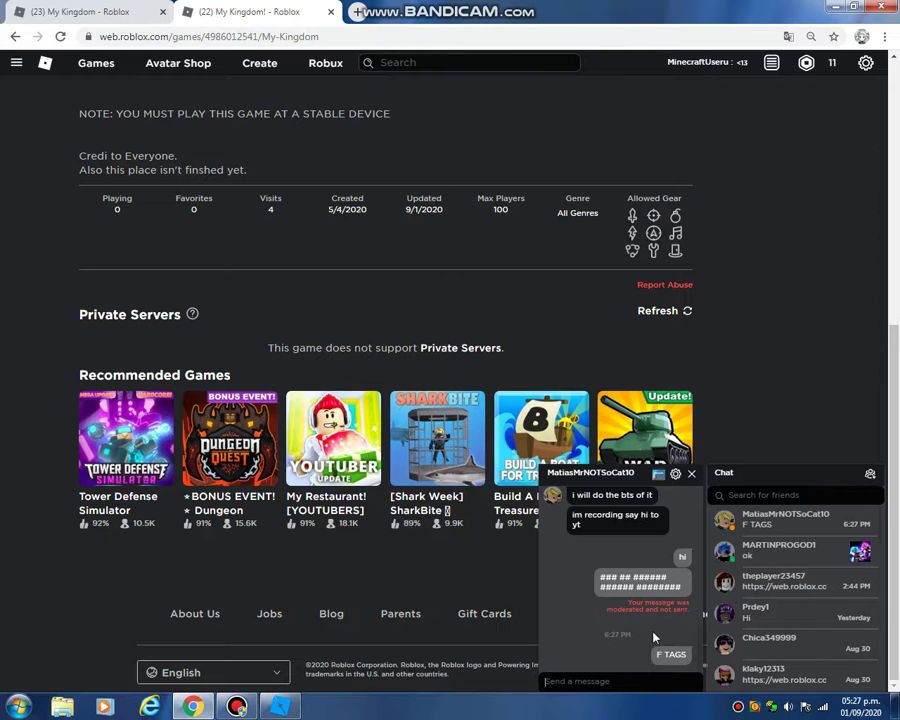
# Switch back to Roblox Studio, search the Marketplace models for the friend's first name and browse the results
pyautogui.hotkey('alt', 'Tab')
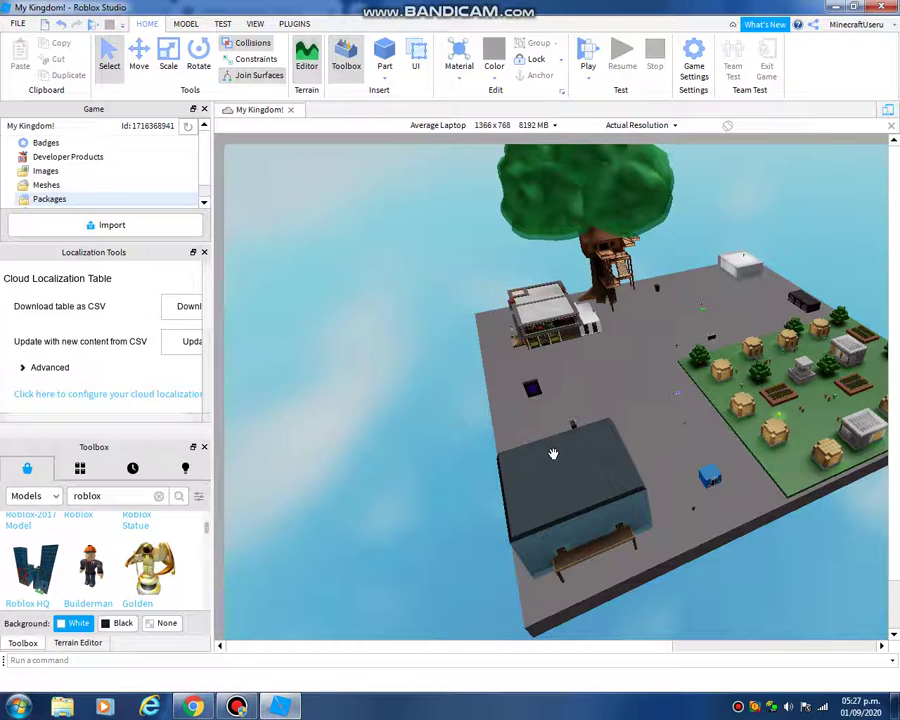
pyautogui.scroll(3, 640, 393)
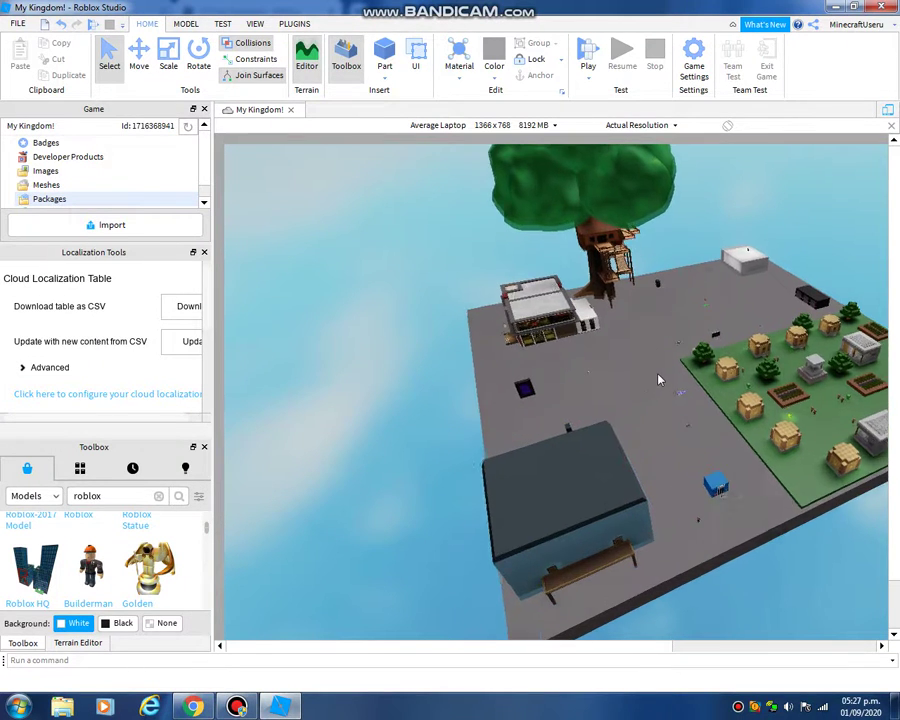
pyautogui.scroll(3, 656, 372)
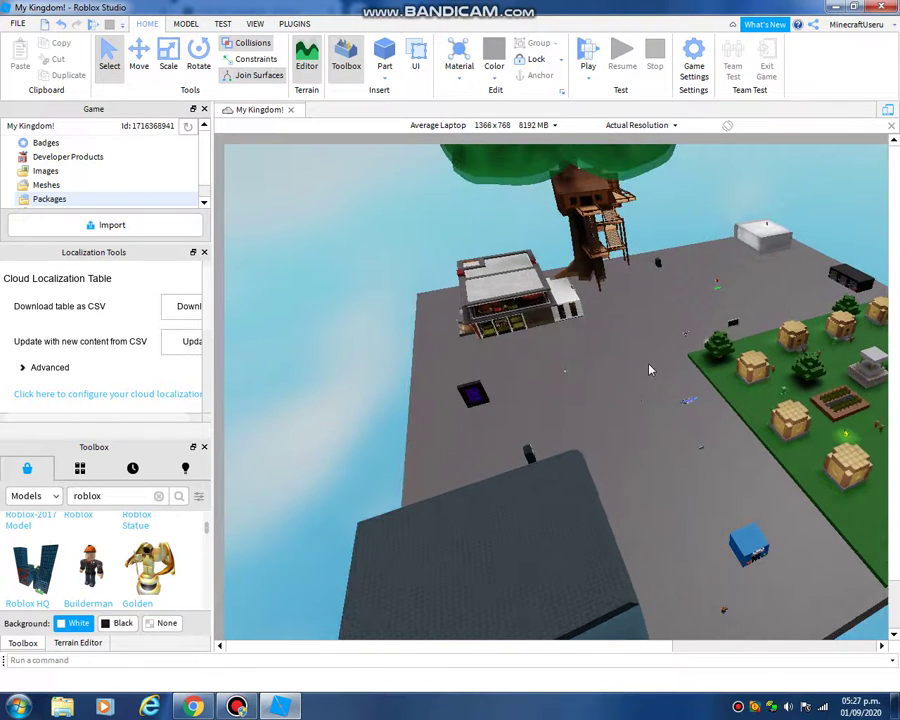
pyautogui.scroll(-2, 648, 377)
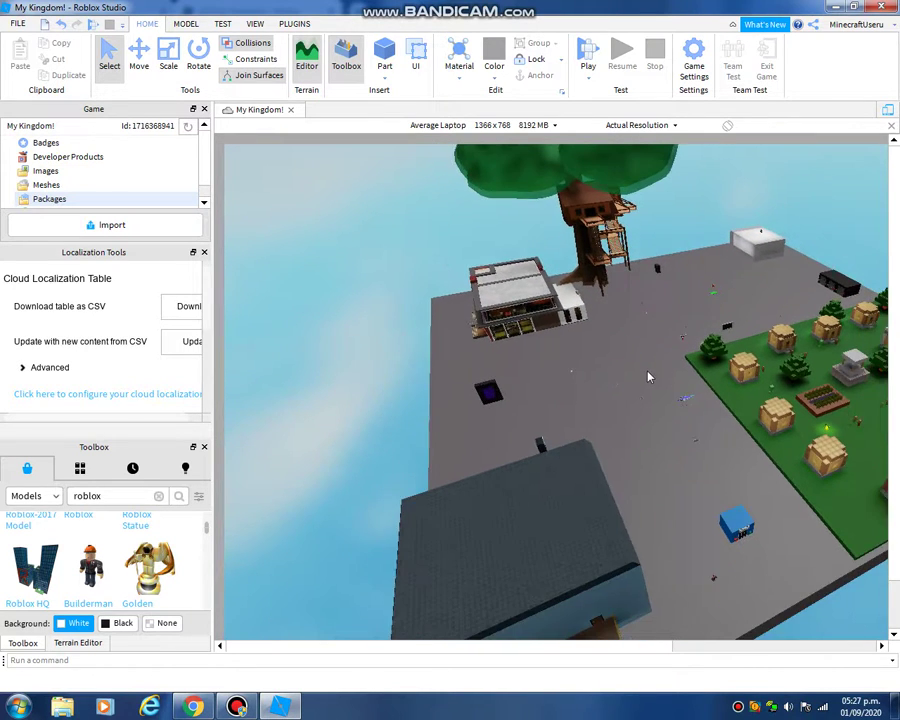
pyautogui.scroll(3, 643, 368)
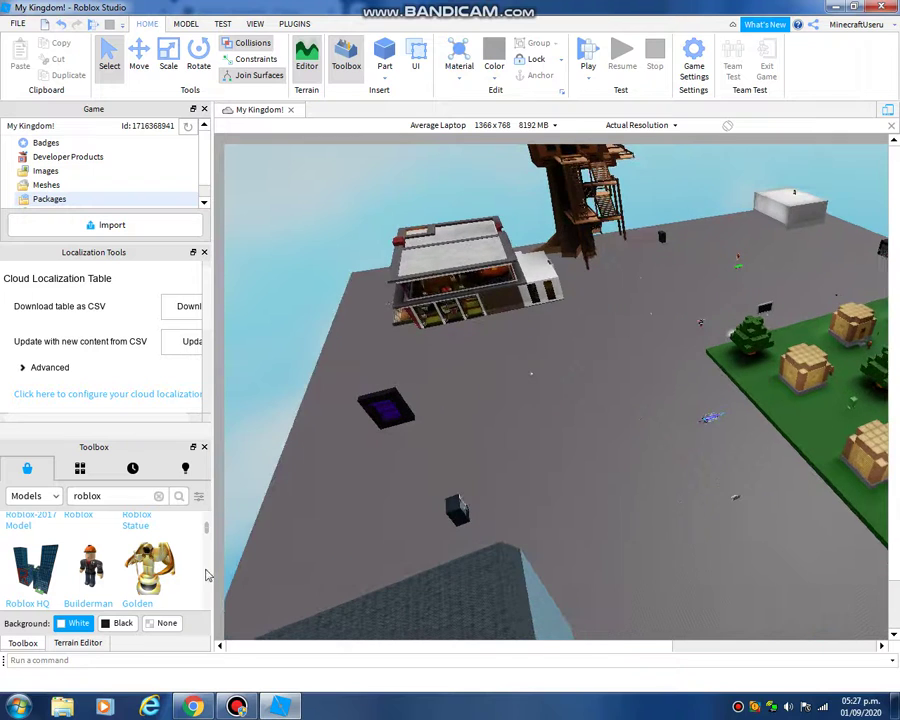
pyautogui.click(147, 497)
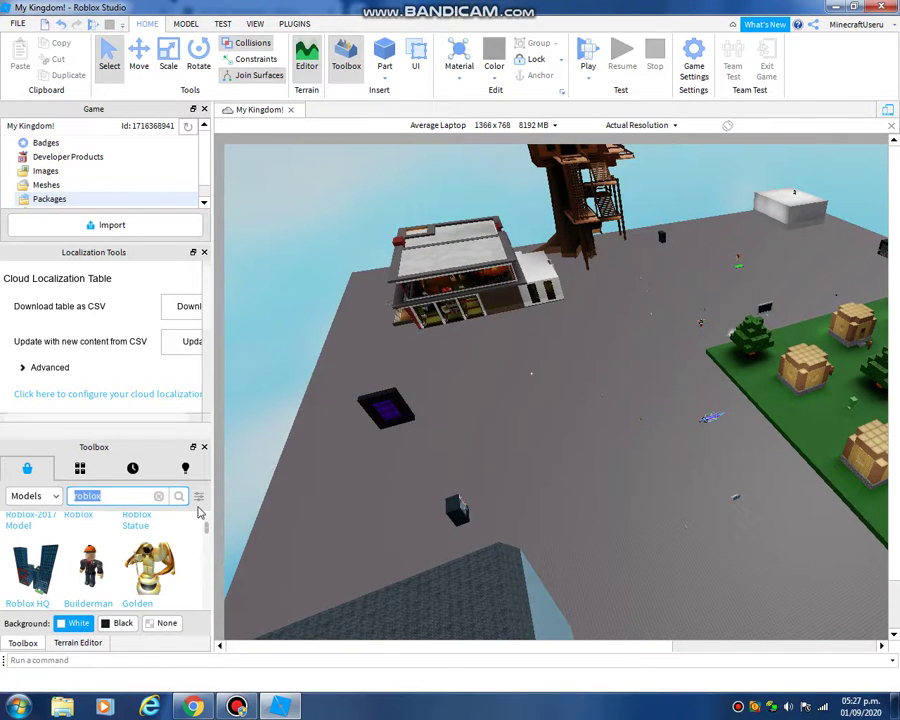
pyautogui.press('BackSpace')
pyautogui.write('matias')
pyautogui.press('Return')
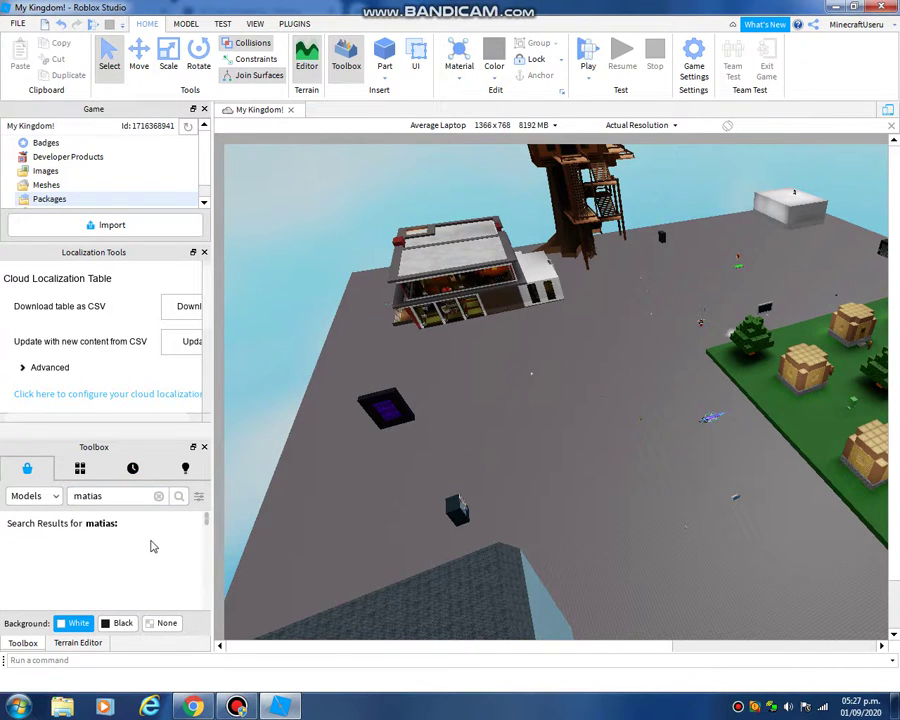
pyautogui.scroll(-3, 152, 546)
pyautogui.scroll(3, 150, 550)
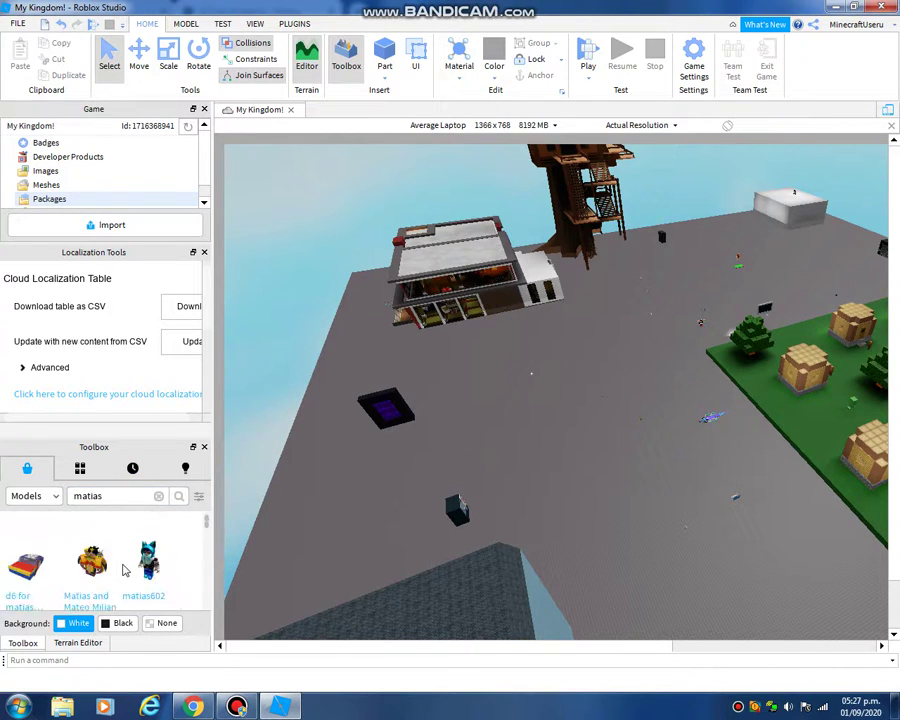
pyautogui.scroll(-3, 123, 570)
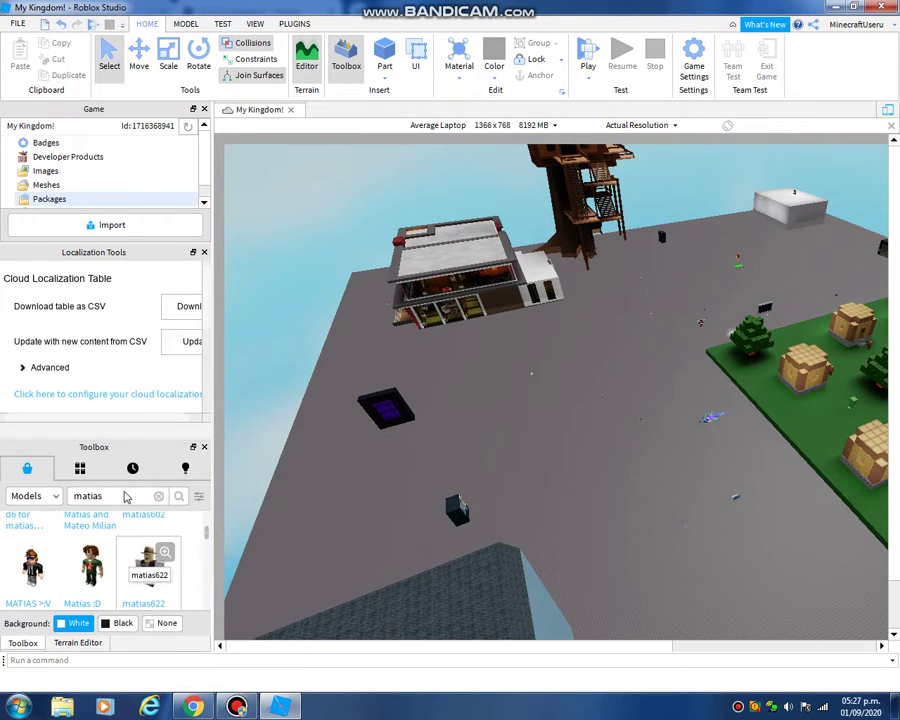
pyautogui.hotkey('ctrl', 'a')
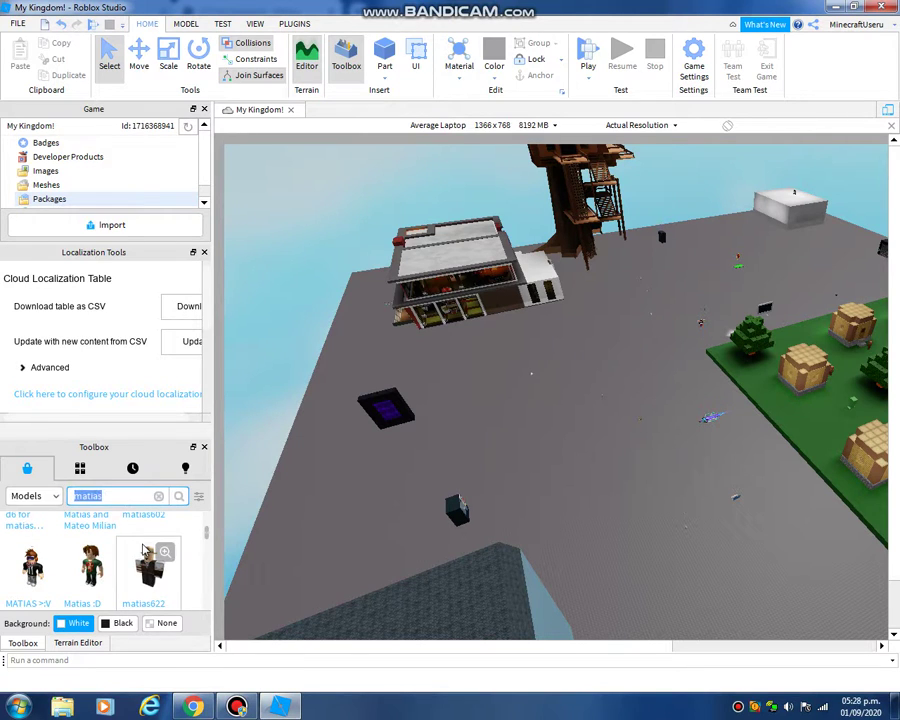
# Clear the Marketplace model search, browse the default models and insert the Piggy model on the grey baseplate beside the dark box
pyautogui.press('BackSpace')
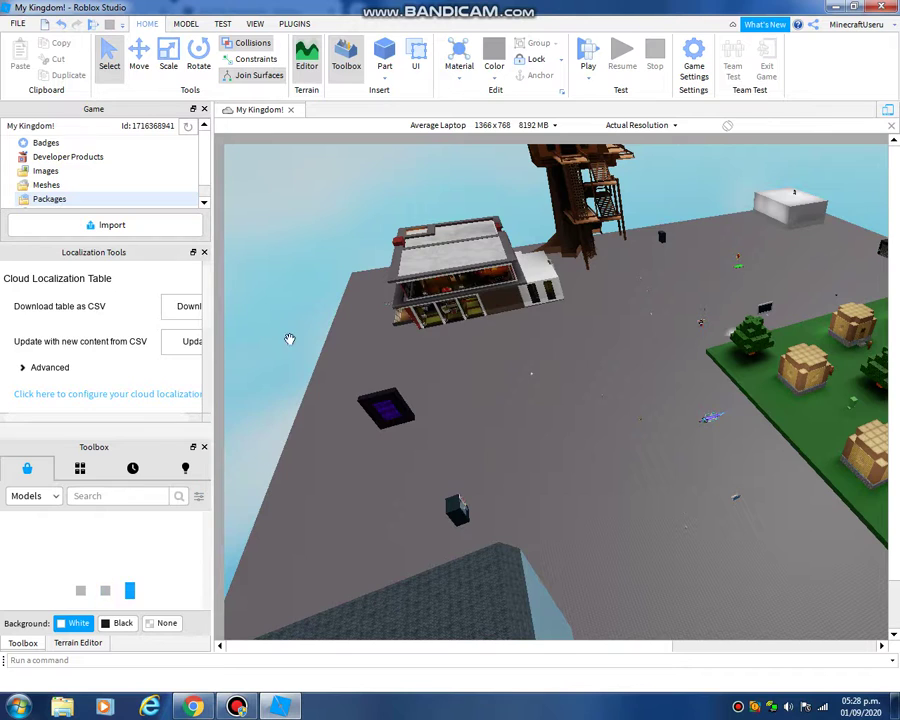
pyautogui.click(28, 495)
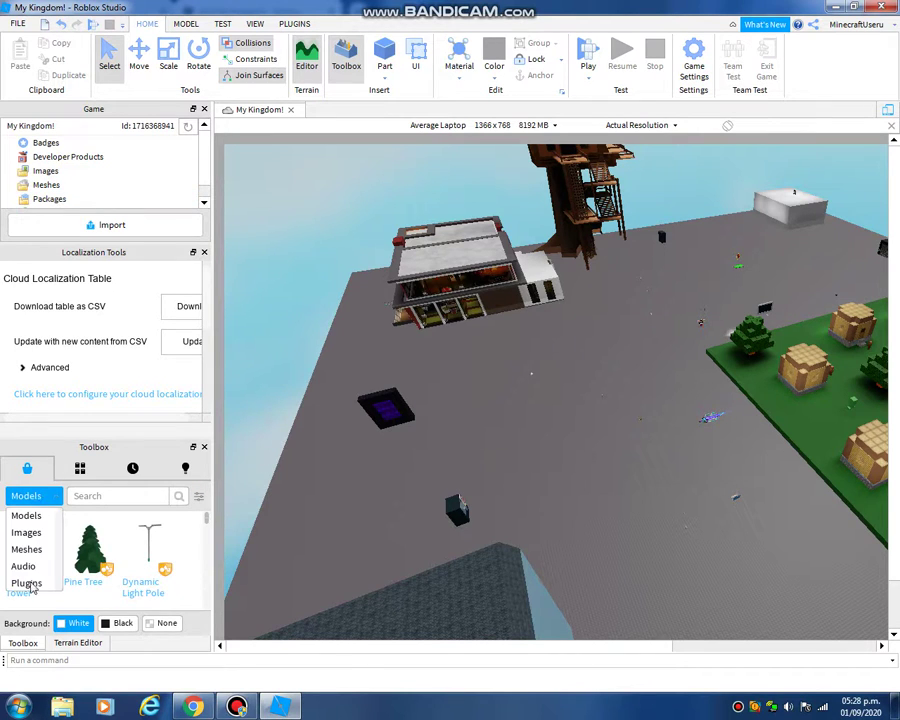
pyautogui.click(26, 495)
pyautogui.scroll(-10, 170, 590)
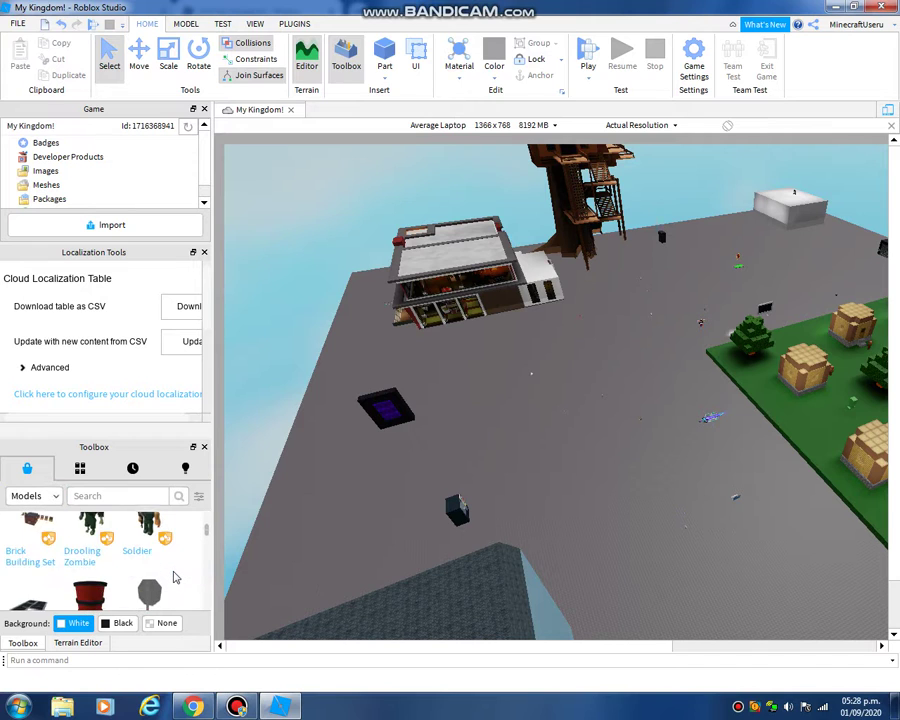
pyautogui.scroll(-6, 176, 573)
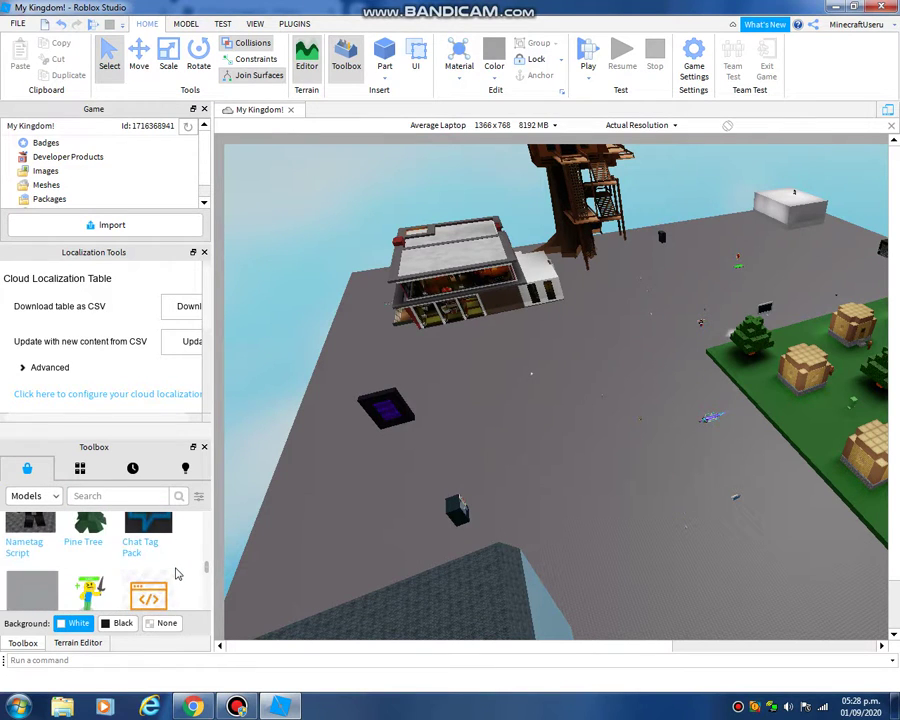
pyautogui.scroll(4, 176, 573)
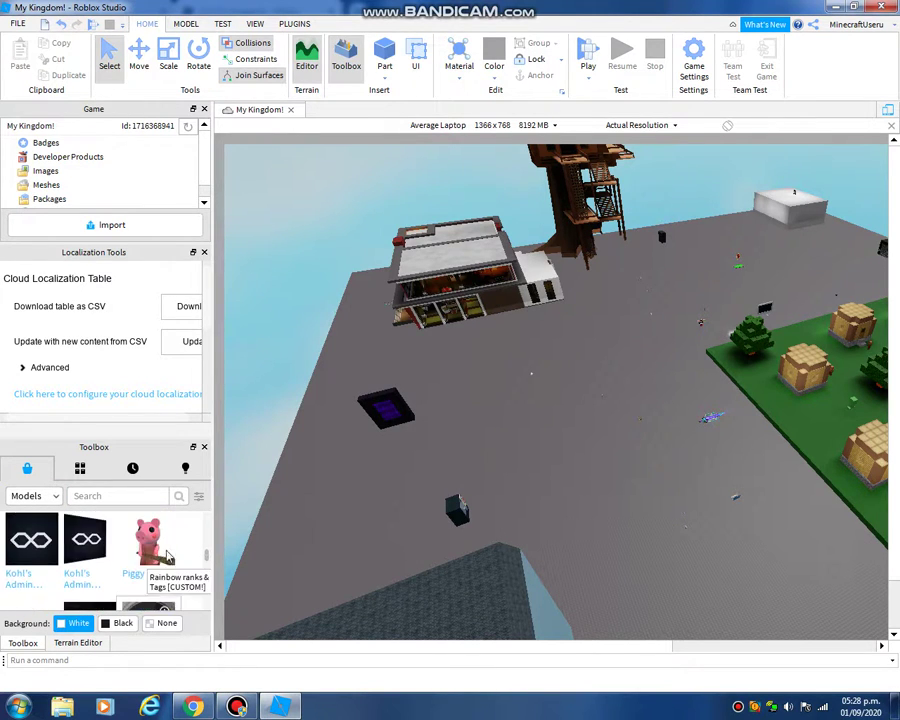
pyautogui.moveTo(502, 472); pyautogui.dragTo(574, 512)
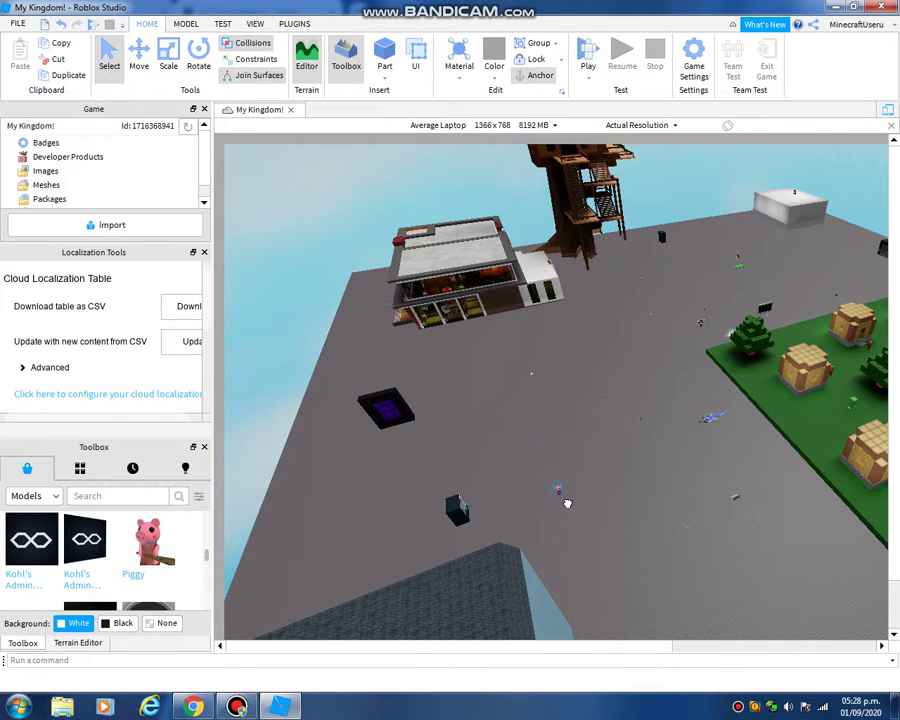
pyautogui.click(553, 570)
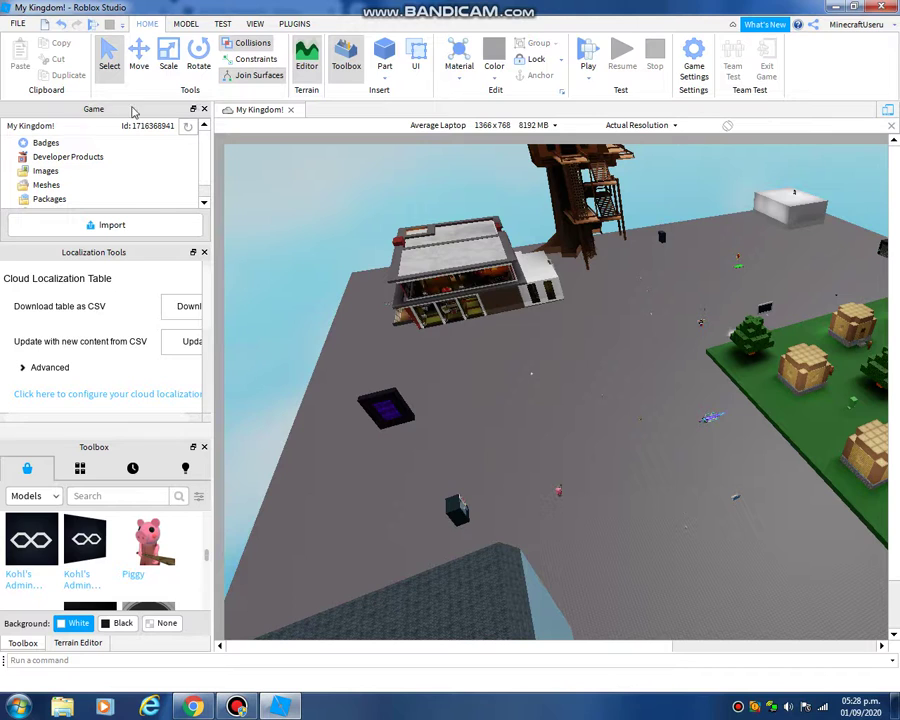
pyautogui.click(18, 23)
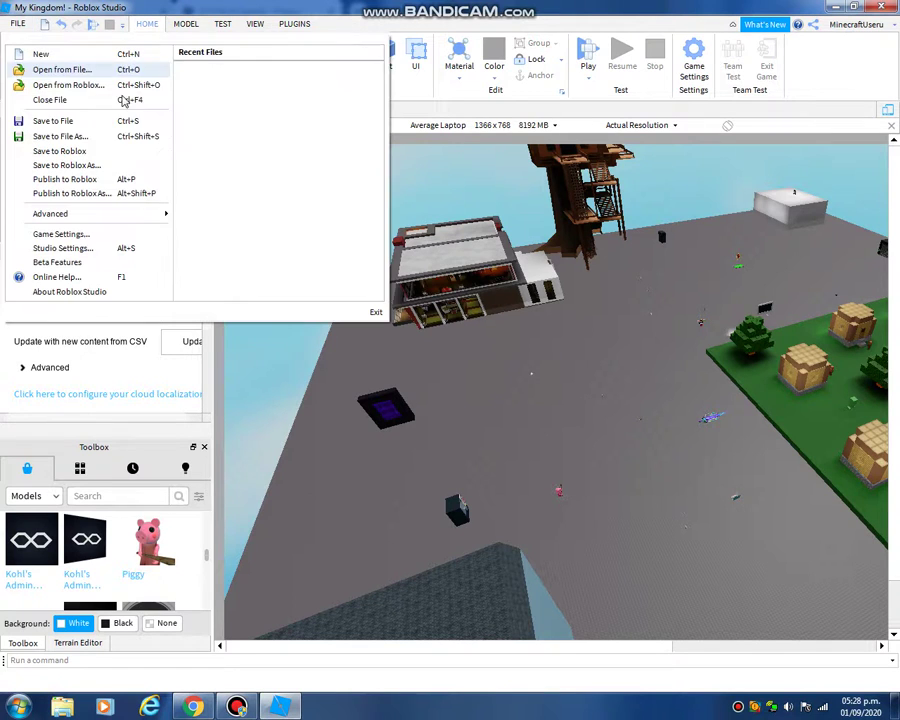
pyautogui.click(94, 194)
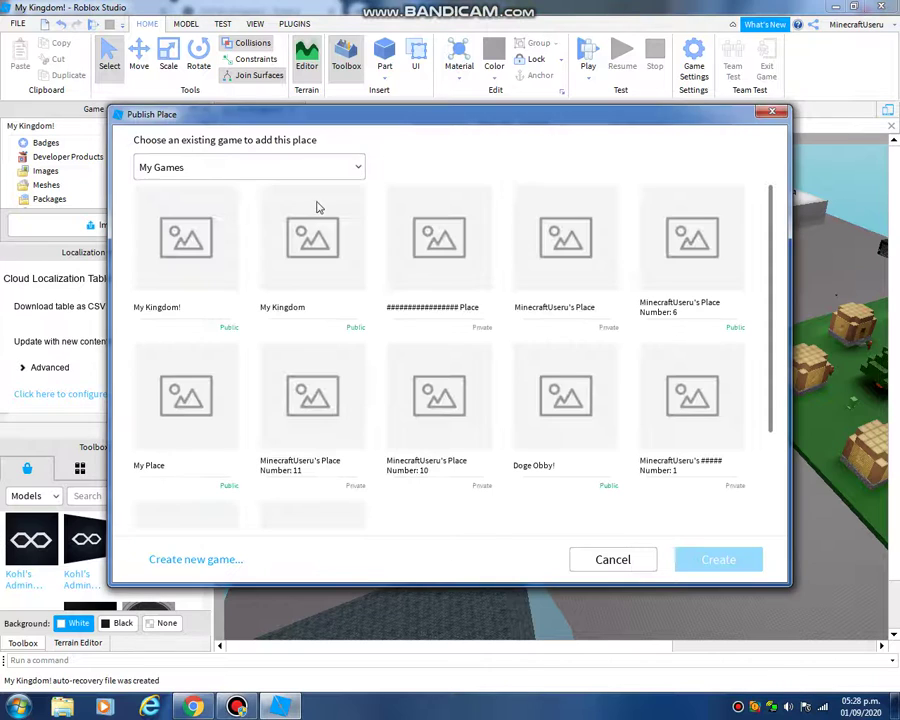
pyautogui.click(602, 559)
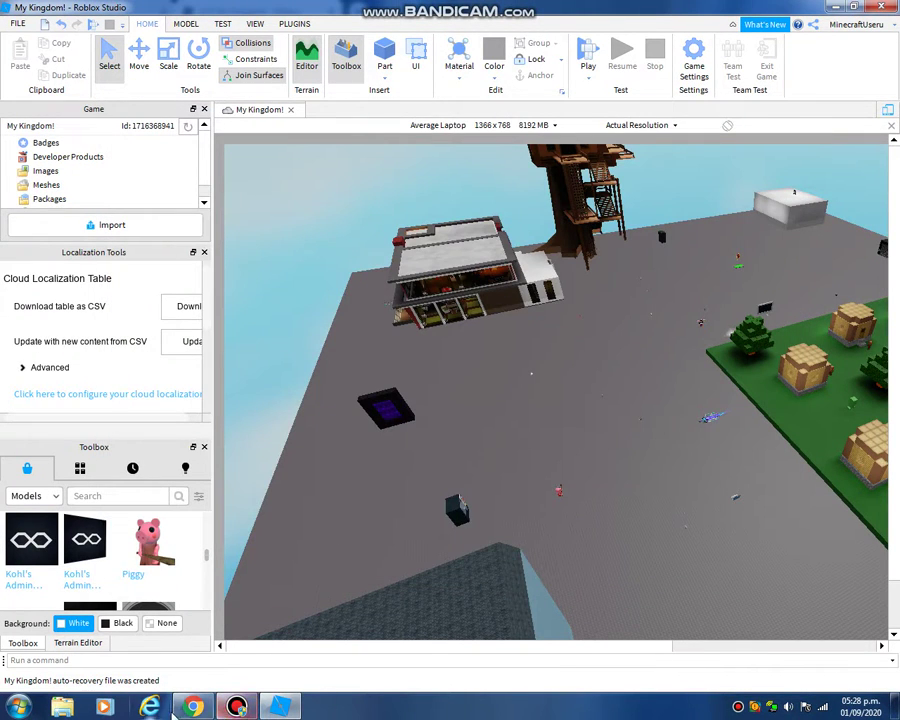
# Switch to the Roblox chat in Chrome and try to reply "me too" to the friend who is recording
pyautogui.hotkey('alt', 'Tab')
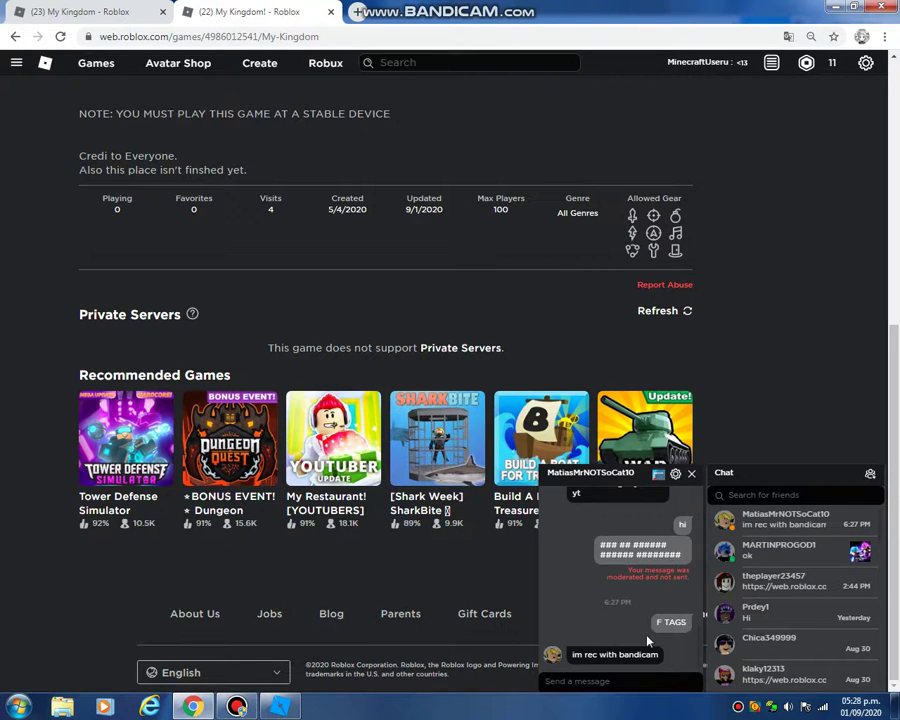
pyautogui.click(645, 679)
pyautogui.write('me too')
pyautogui.press('Return')
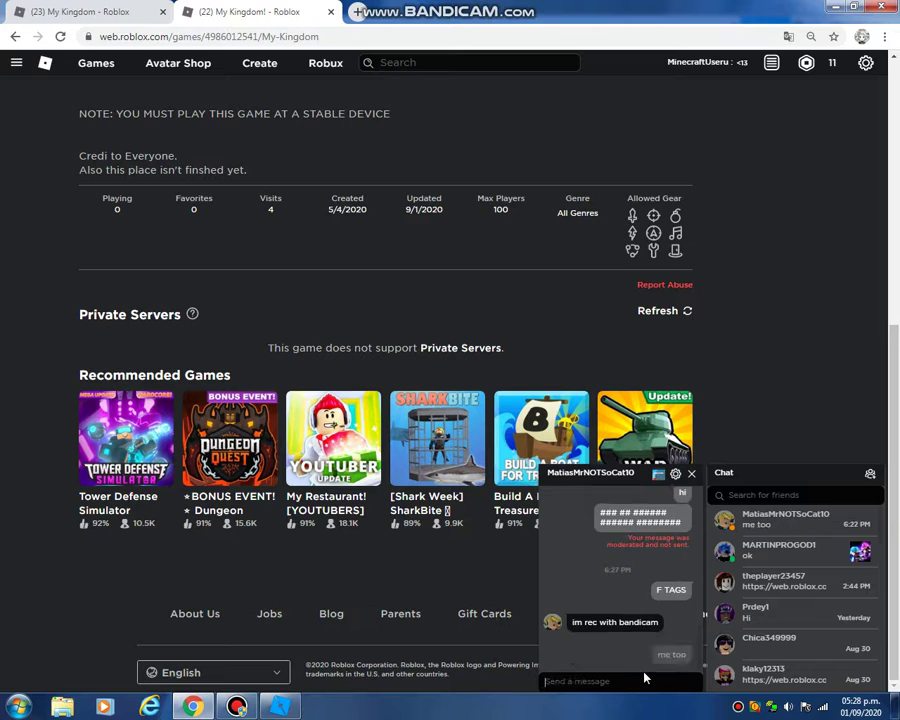
pyautogui.click(240, 708)
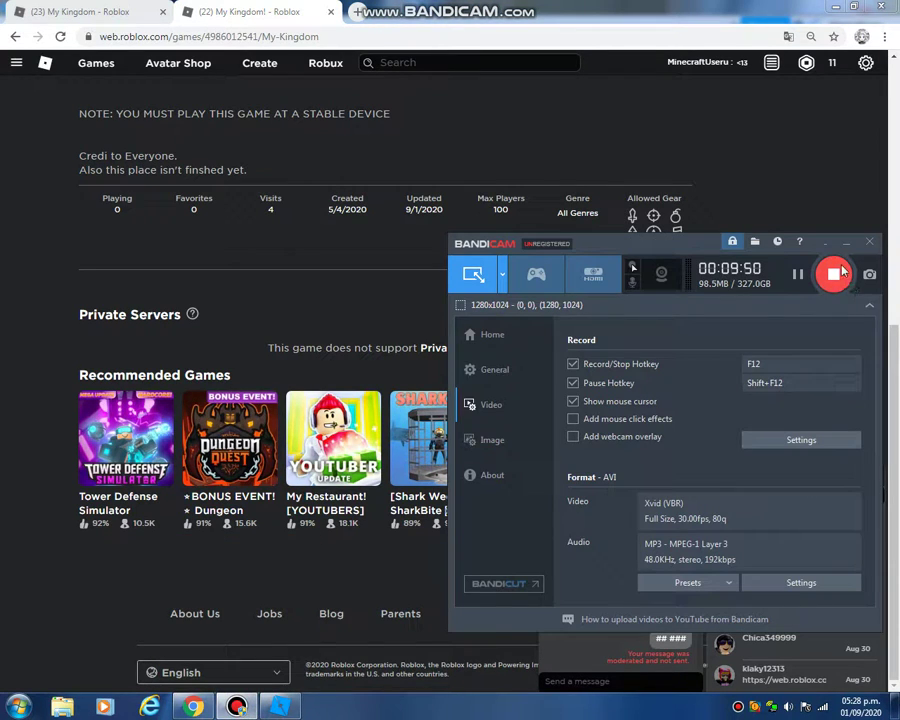